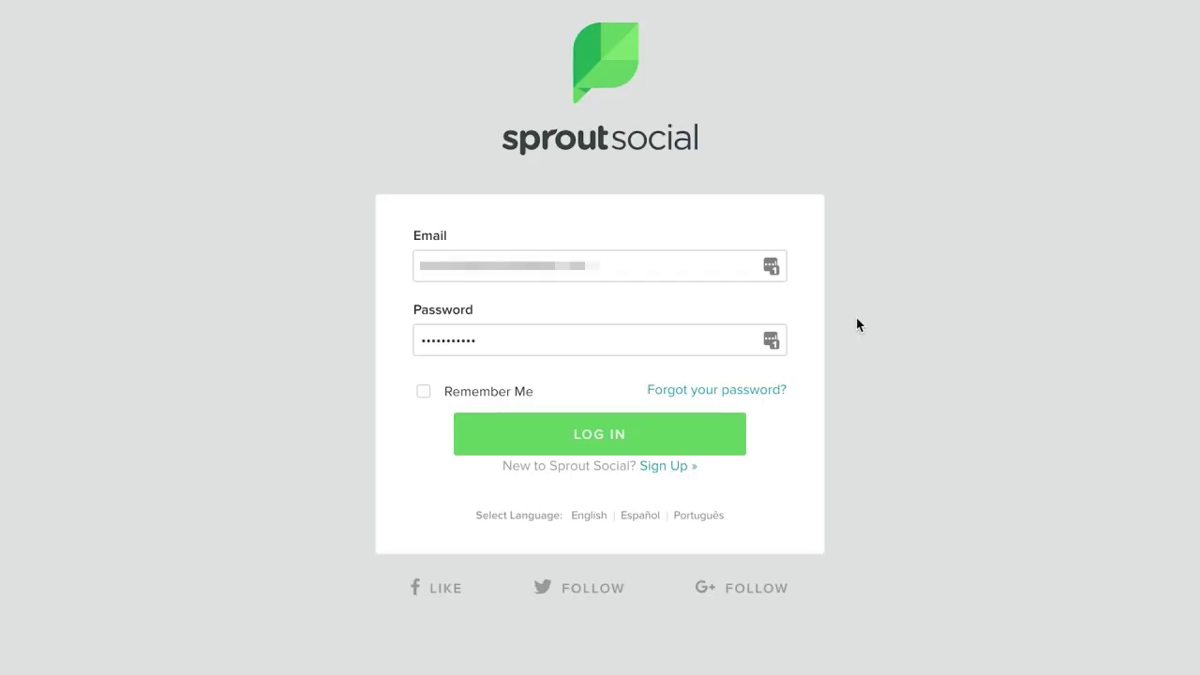
- Log in, keep the Whole Whale group selected, and view the July 2018 publishing calendar
left_click(600, 437)
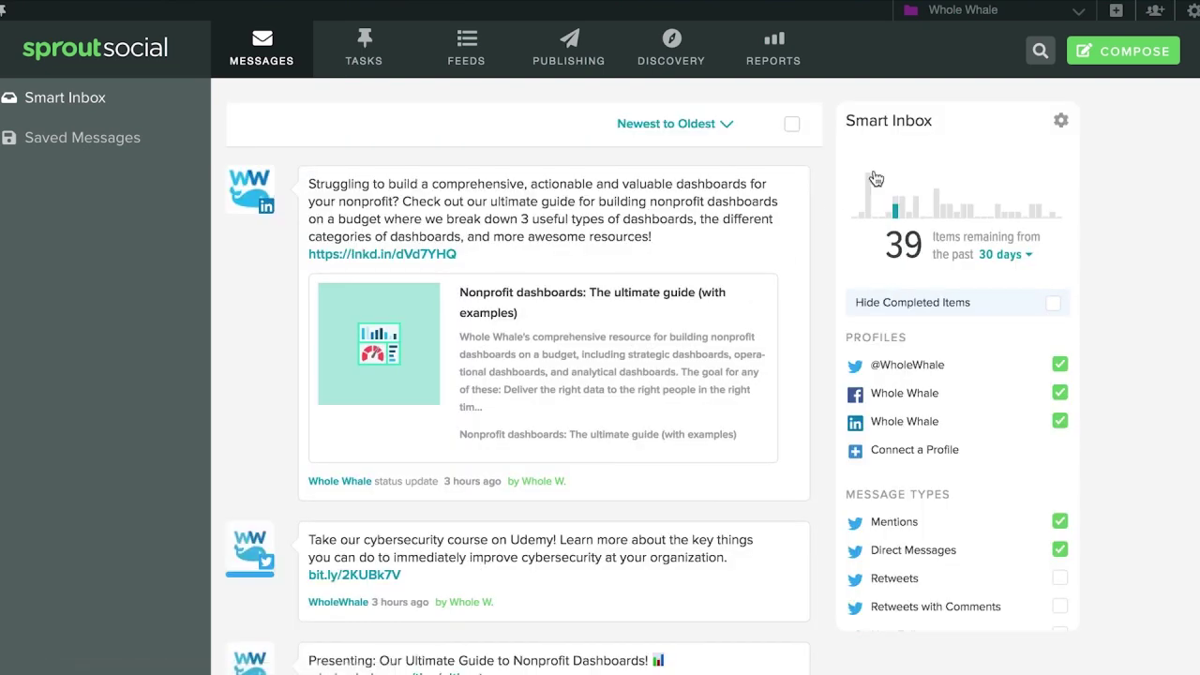
left_click(1079, 15)
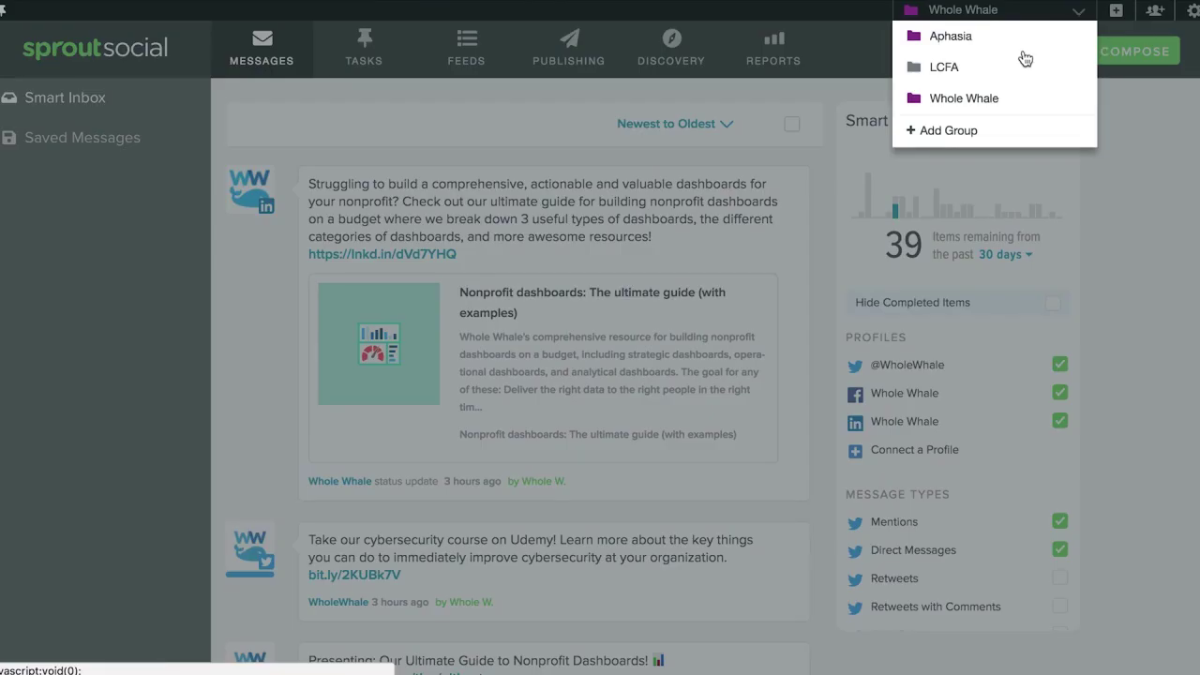
mouse_move(1010, 100)
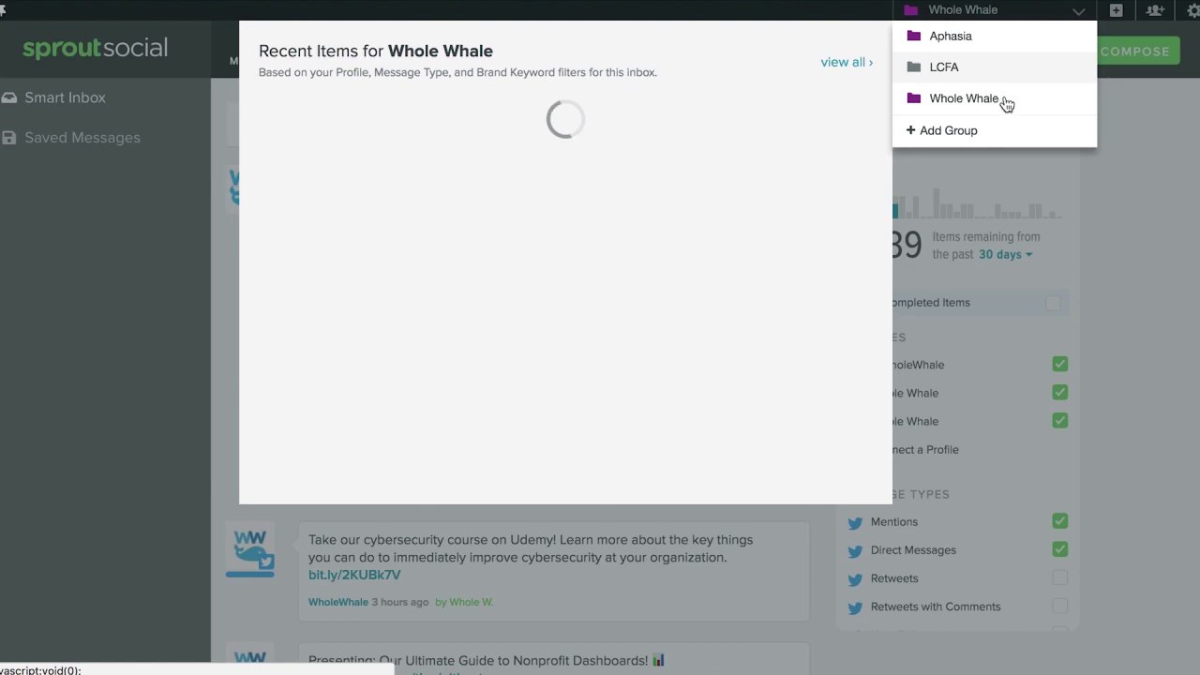
left_click(1004, 99)
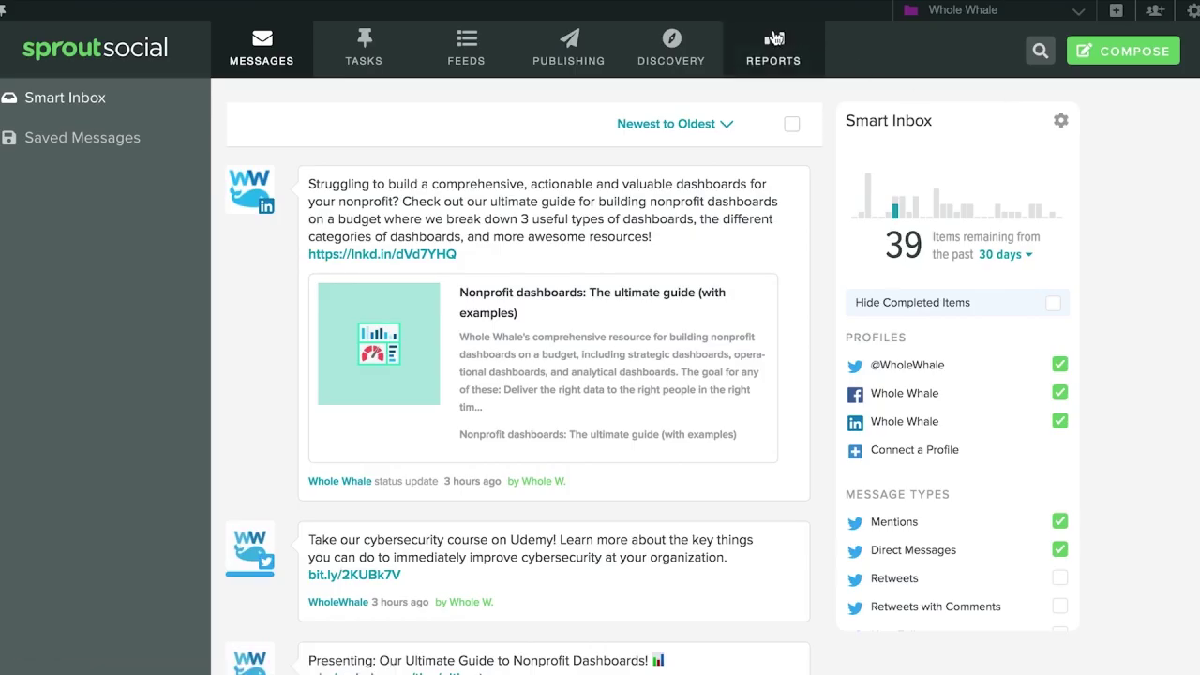
left_click(579, 54)
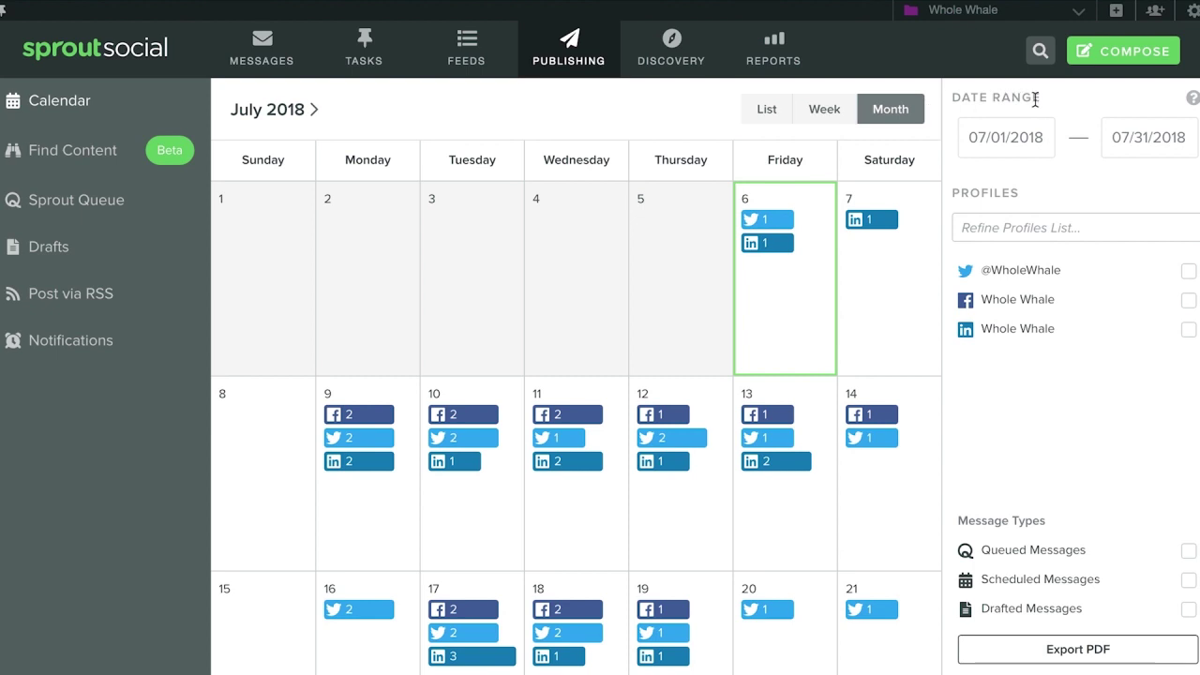
- Compose a message for only the Whole Whale LinkedIn page, reading 'You type your post here!'
left_click(1115, 53)
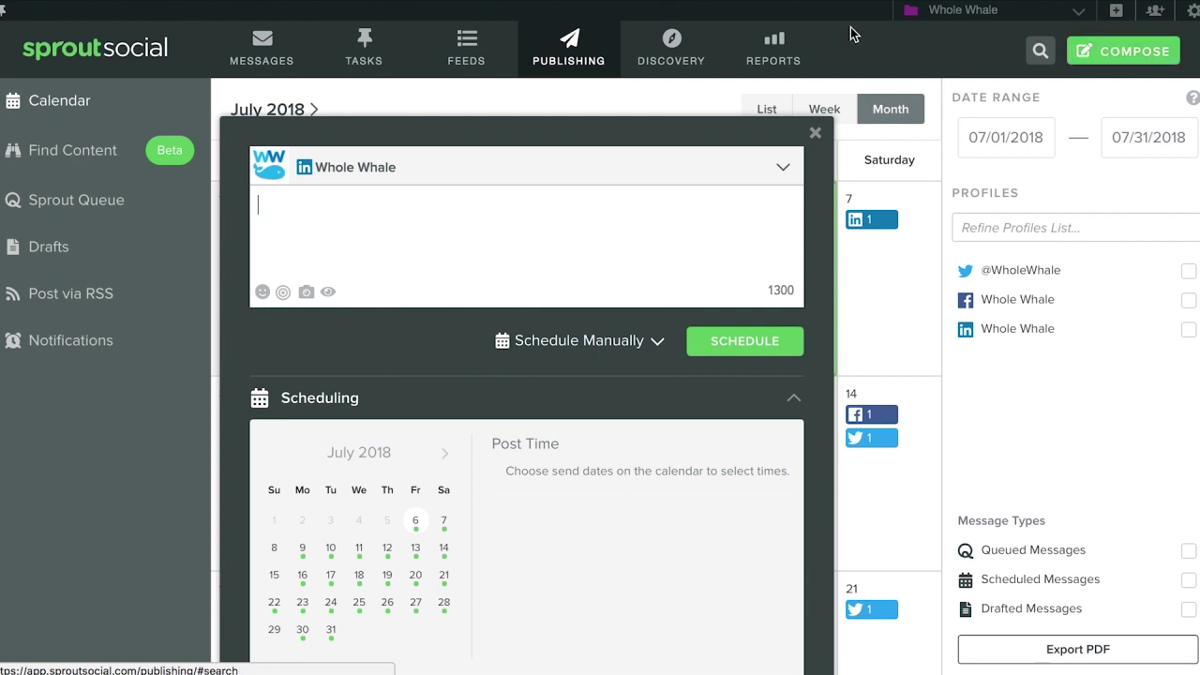
left_click(783, 169)
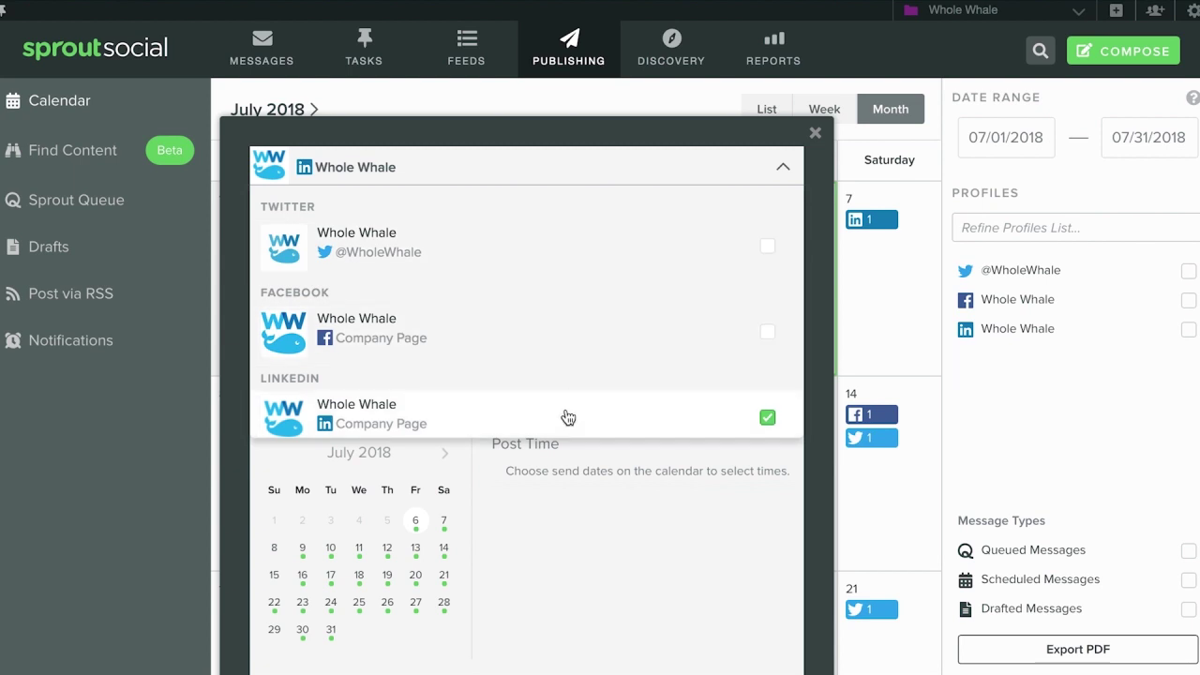
left_click(764, 337)
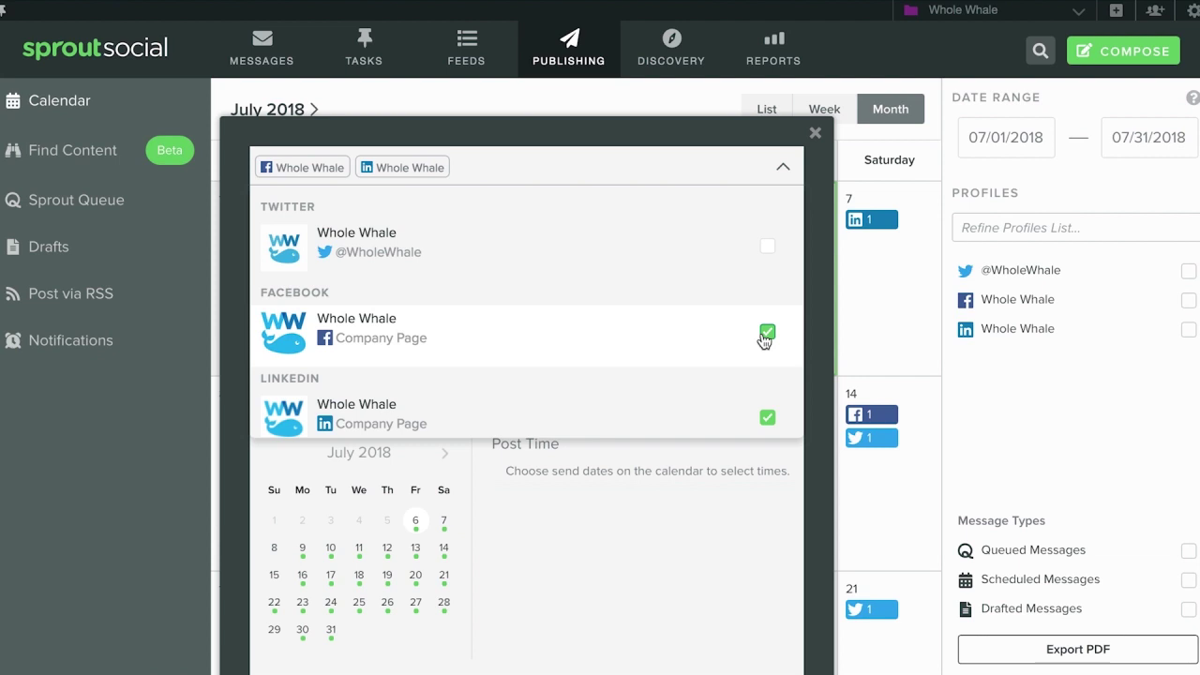
left_click(767, 251)
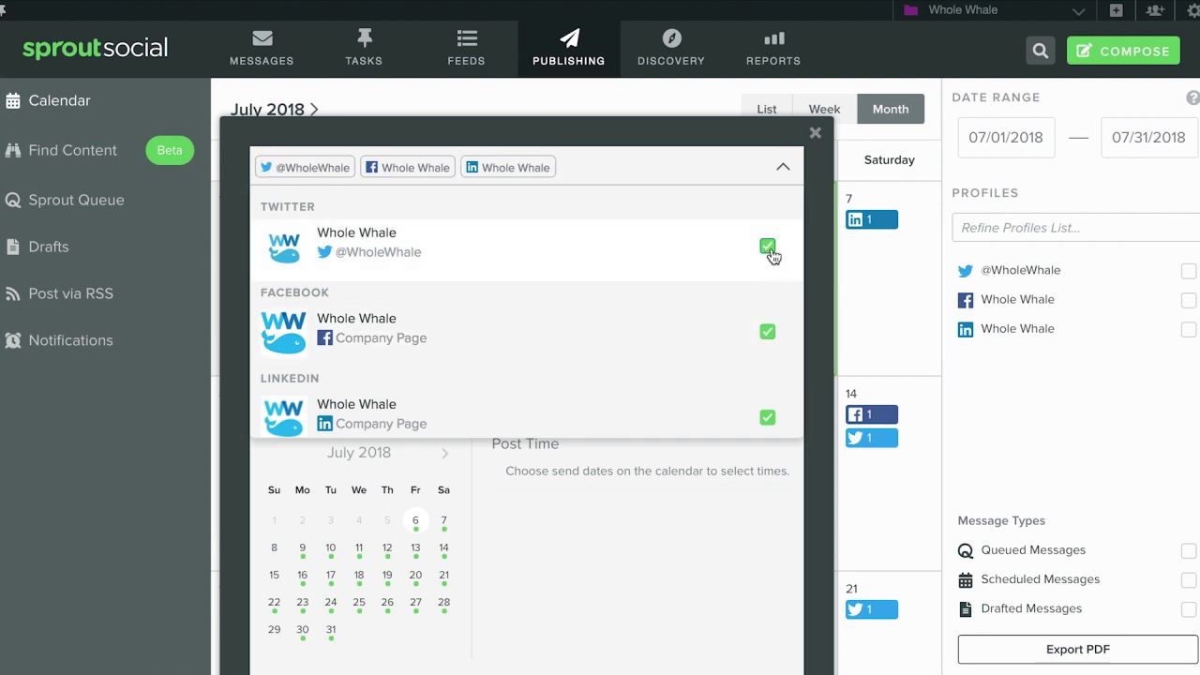
left_click(770, 251)
left_click(767, 334)
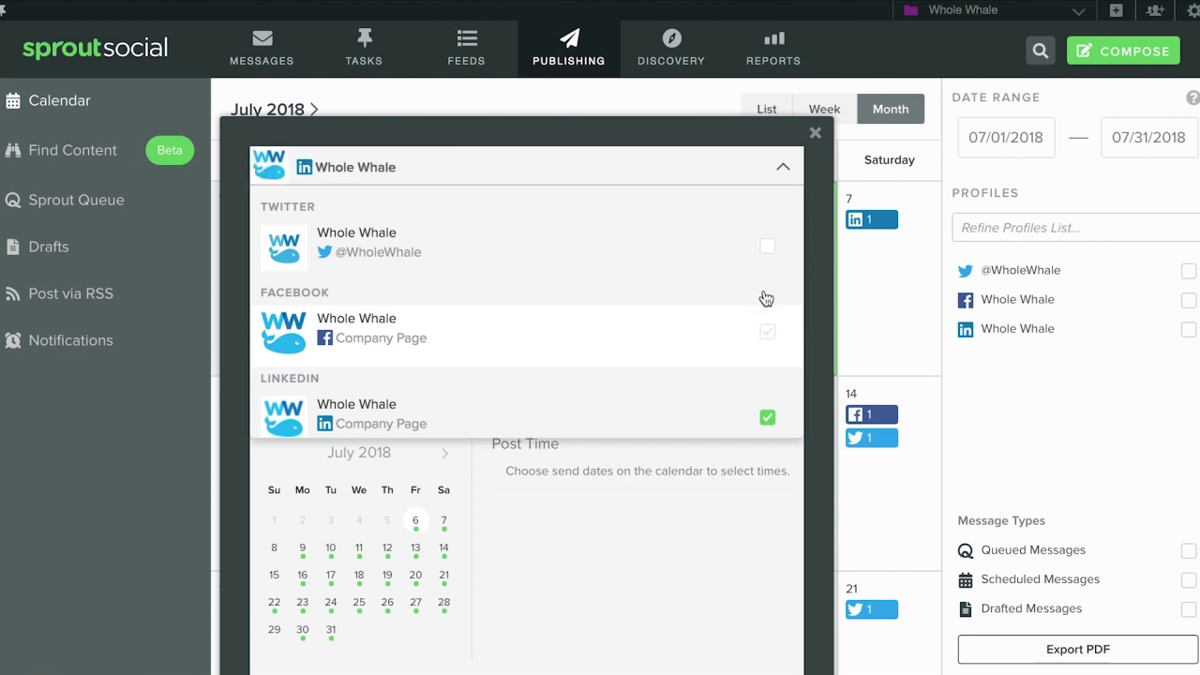
left_click(780, 174)
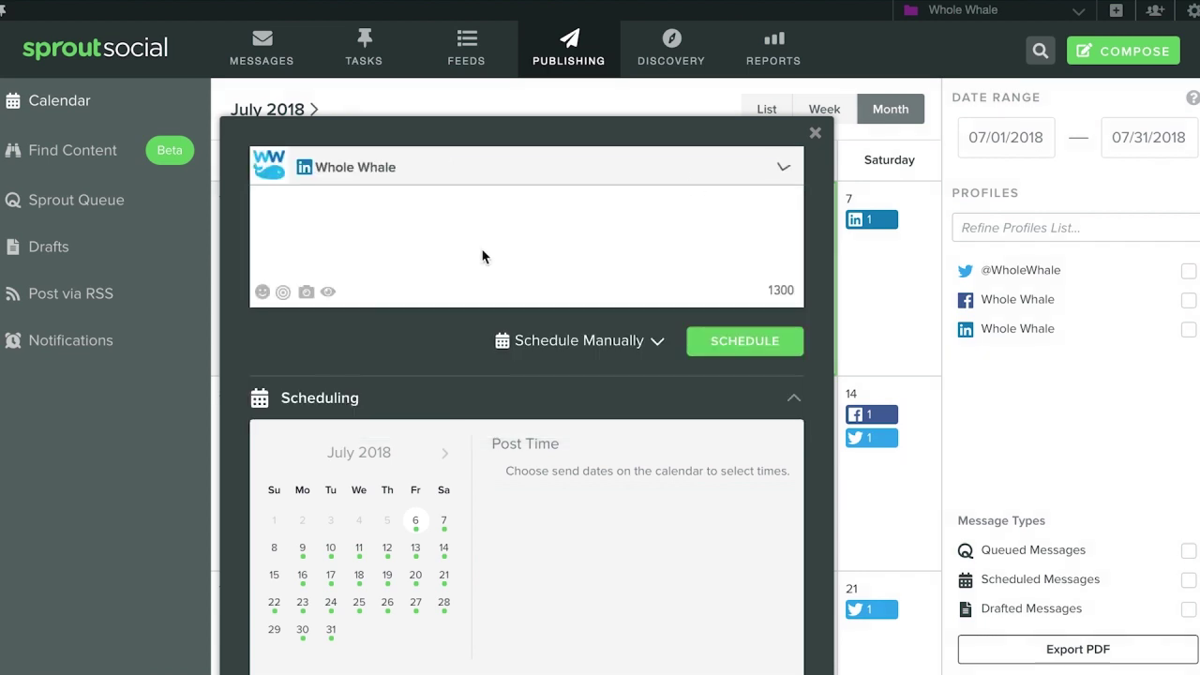
type("You type your post here!")
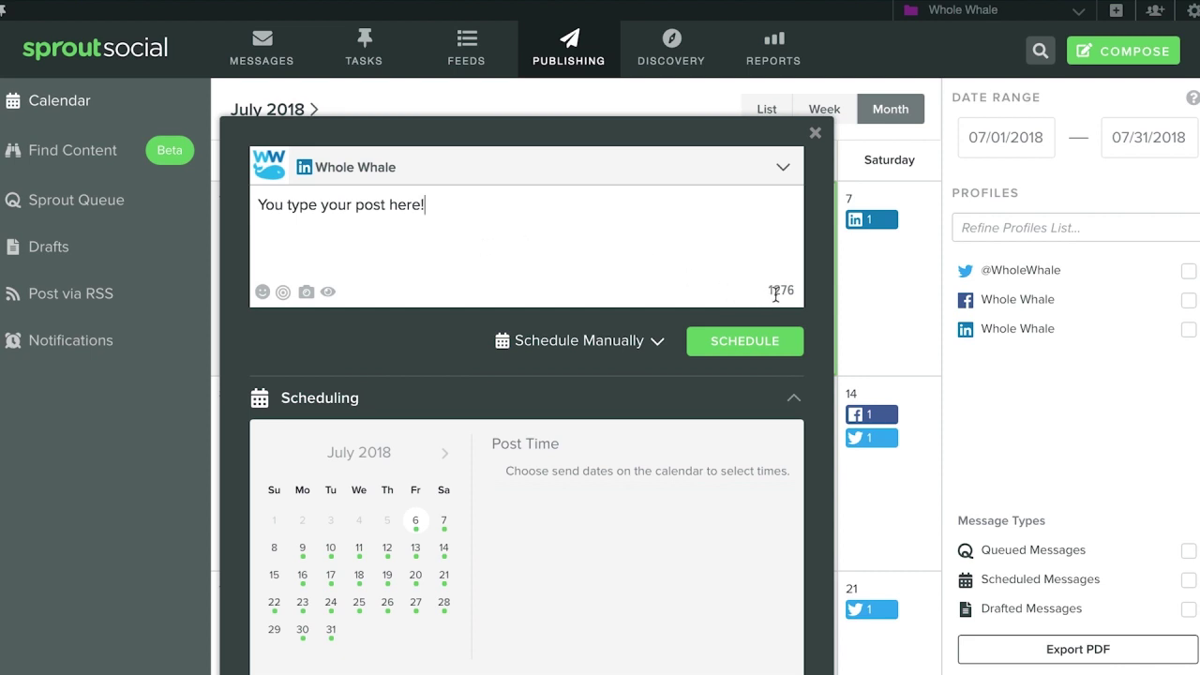
- Review the publishing options and keep Schedule Manually for the LinkedIn post
left_click(641, 354)
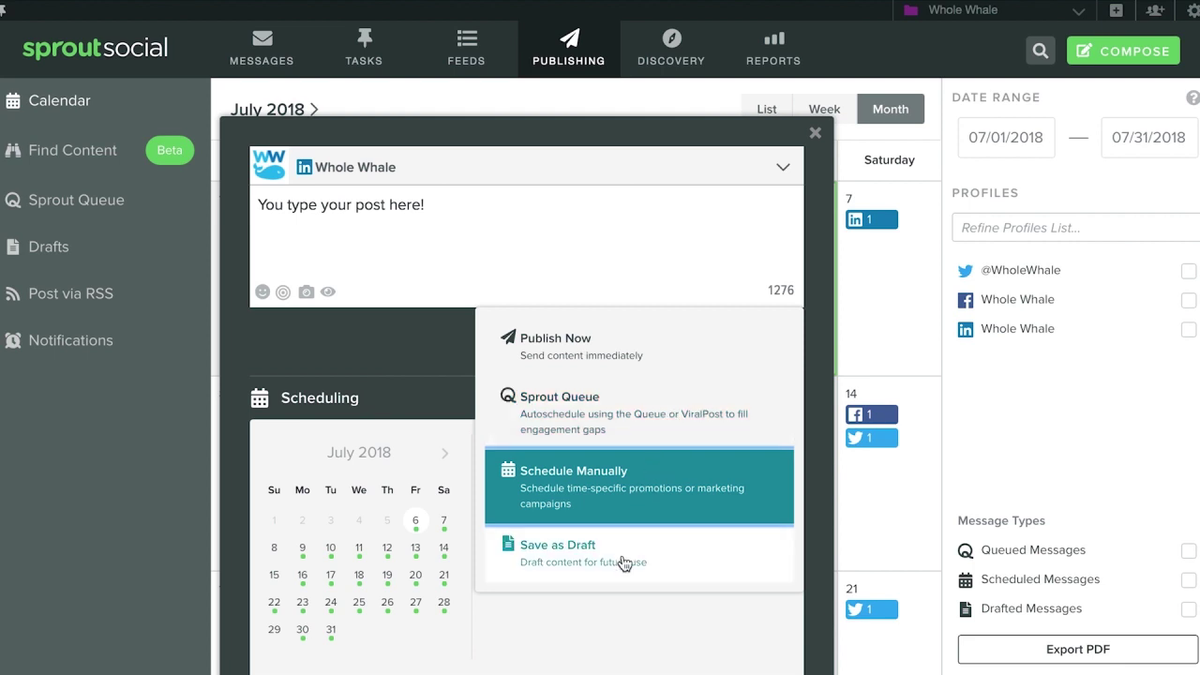
left_click(638, 499)
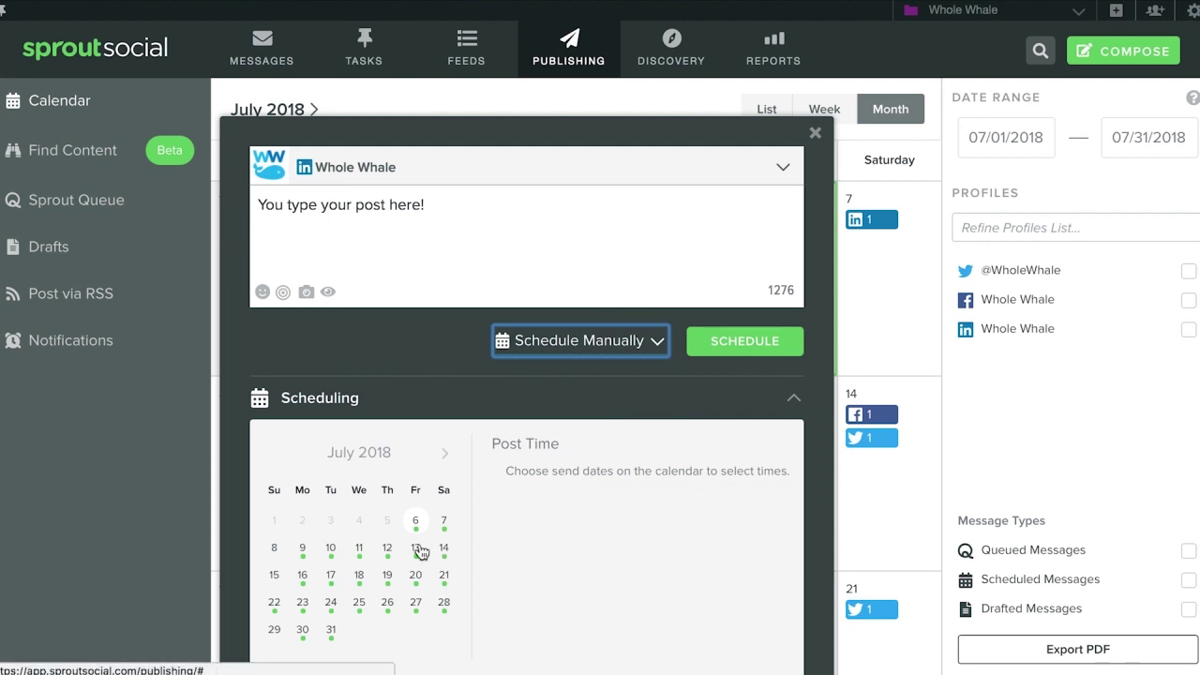
- Schedule the LinkedIn post for July 7, 2018 at 6:41 am
left_click(445, 509)
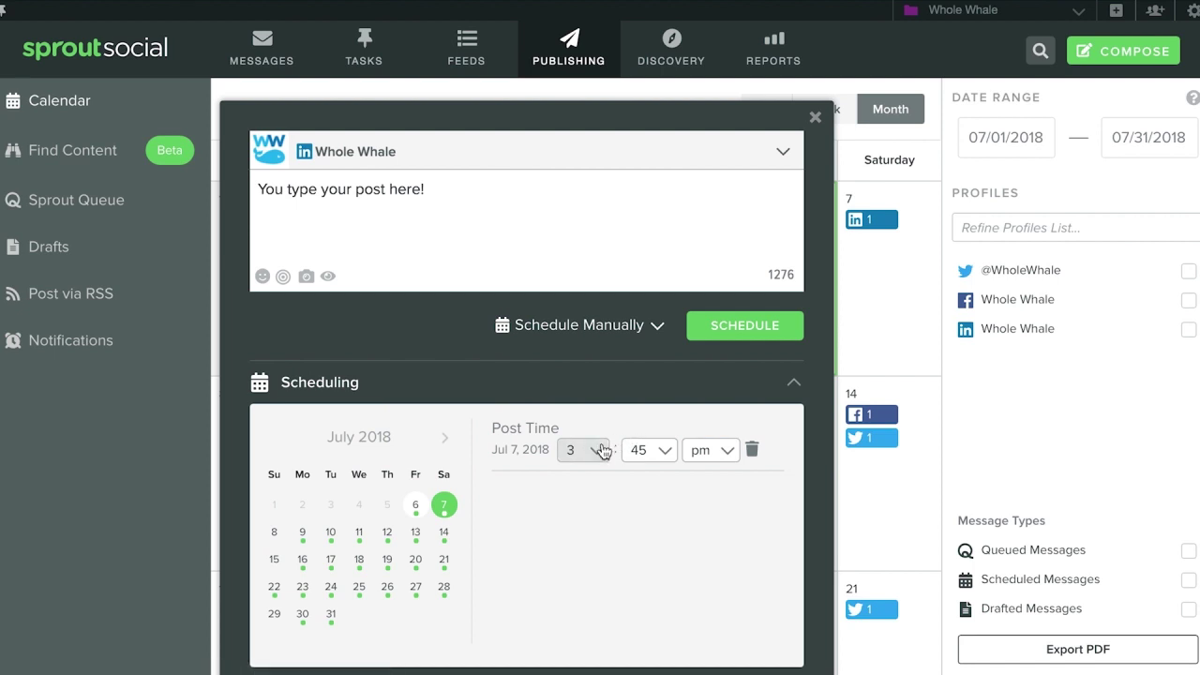
left_click(603, 452)
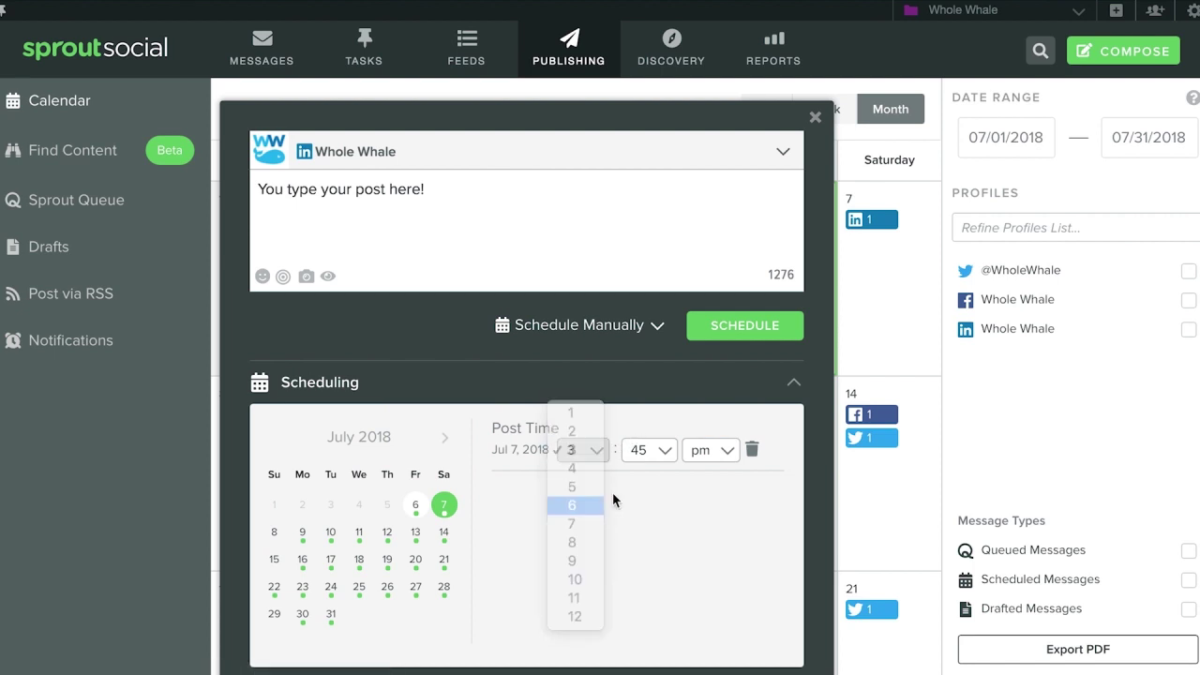
left_click(583, 504)
left_click(654, 454)
left_click(645, 375)
left_click(707, 451)
left_click(704, 437)
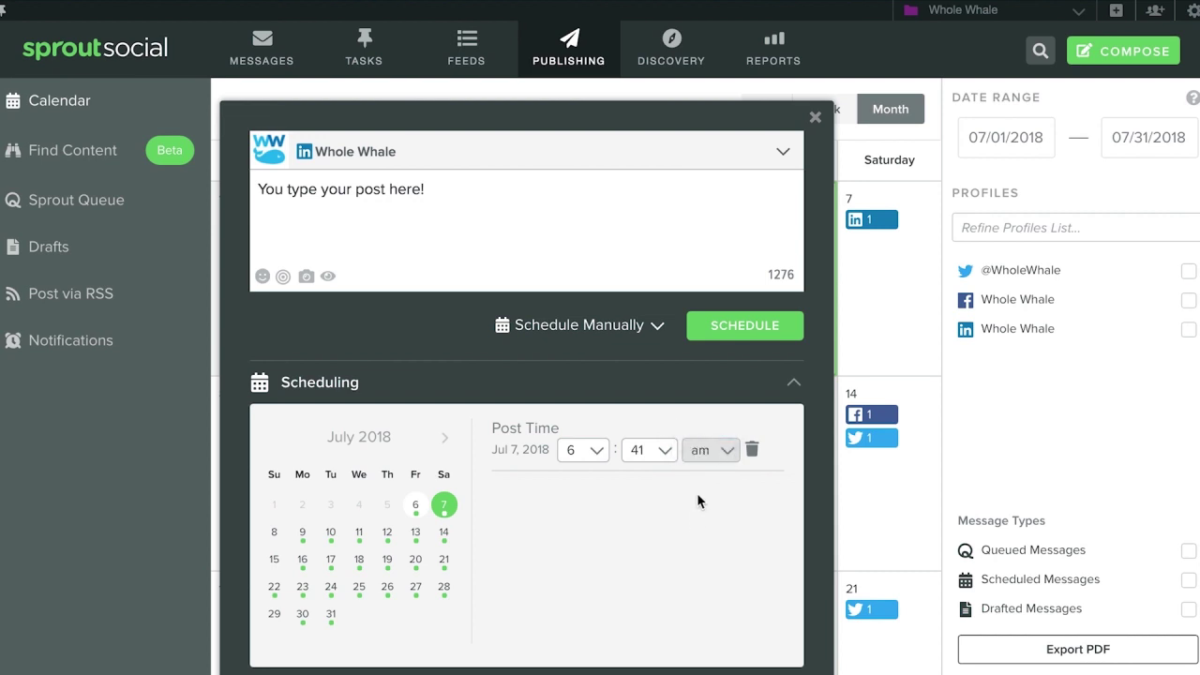
left_click(738, 328)
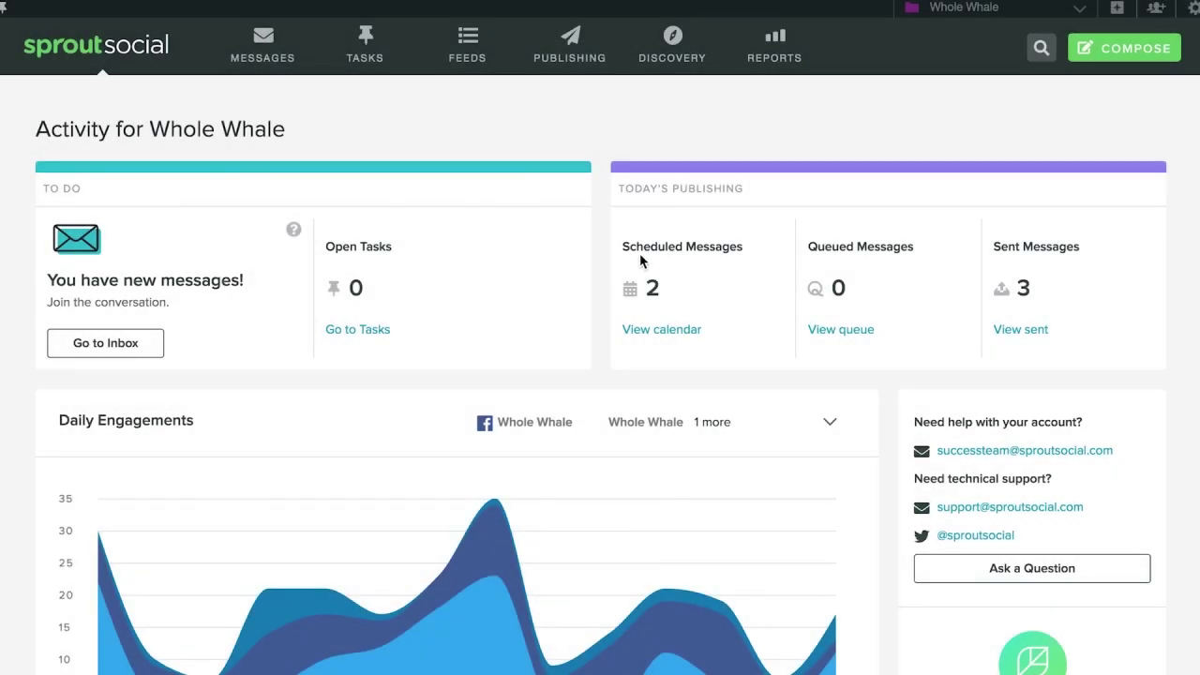
left_click(769, 53)
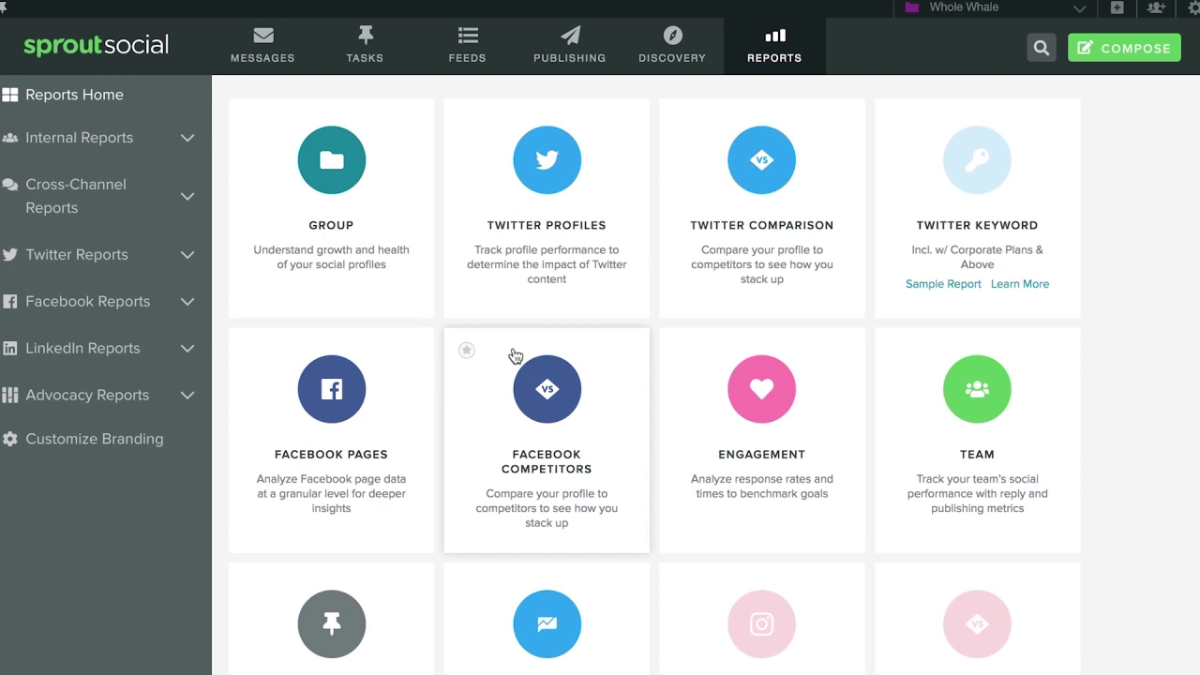
- Open the Whole Whale Twitter Profiles report for 06/01/2018–06/30/2018
scroll(515, 355, "down", 3)
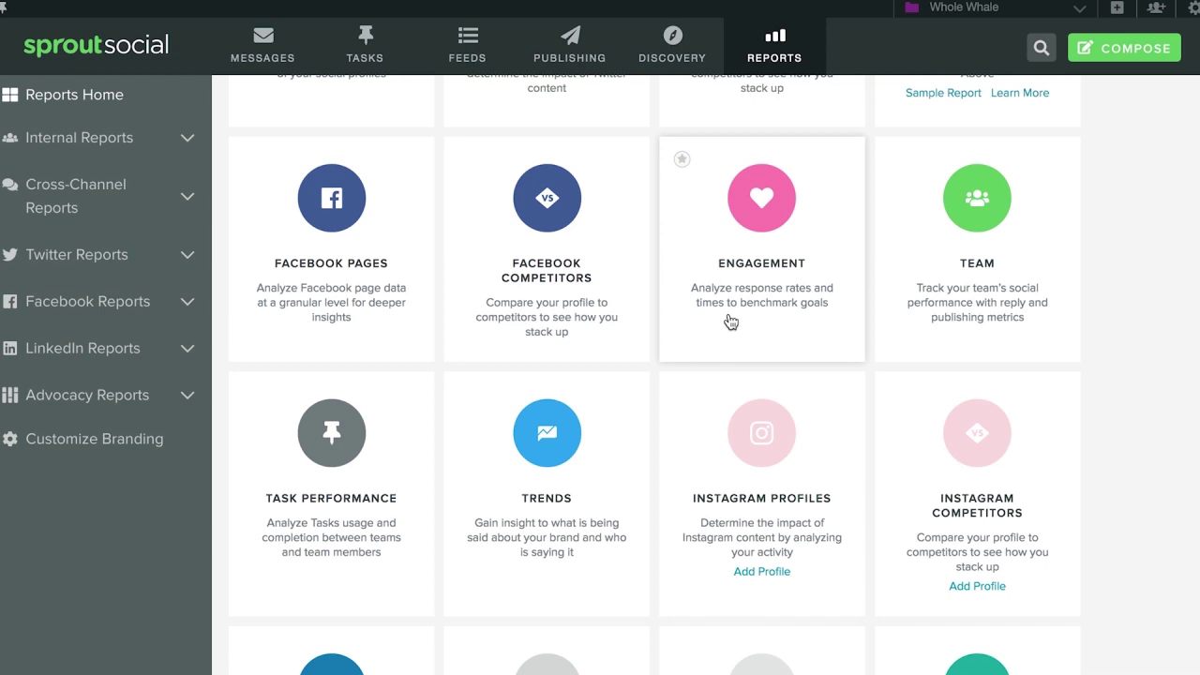
scroll(730, 322, "up", 3)
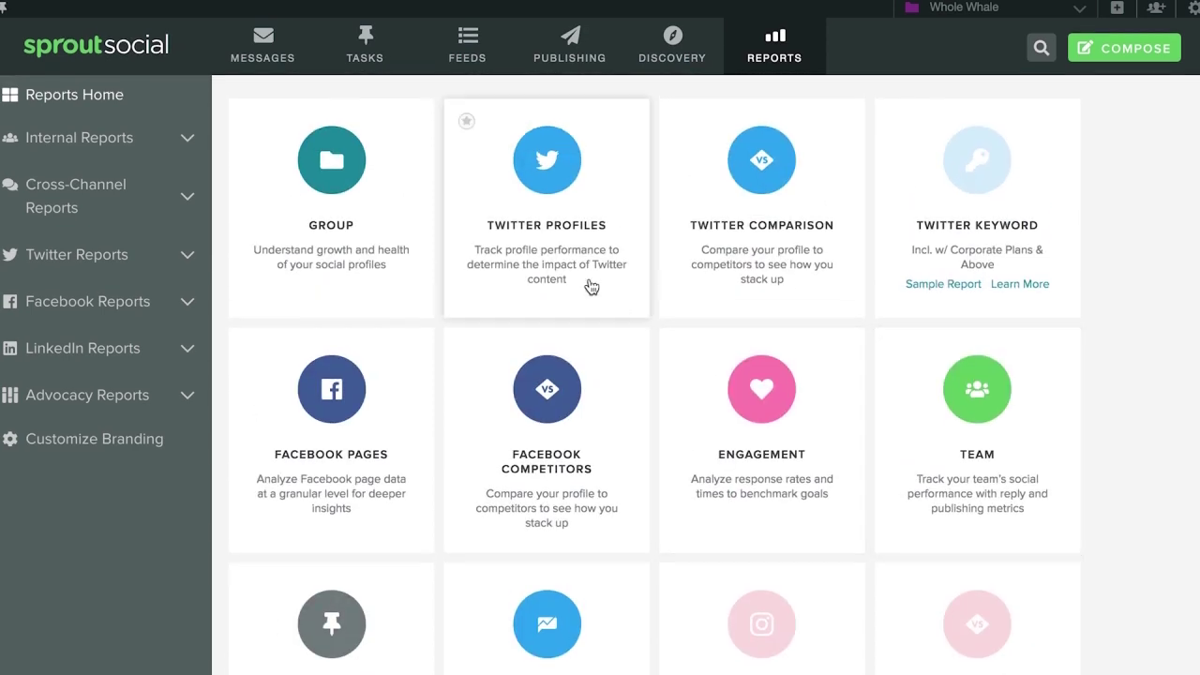
left_click(591, 286)
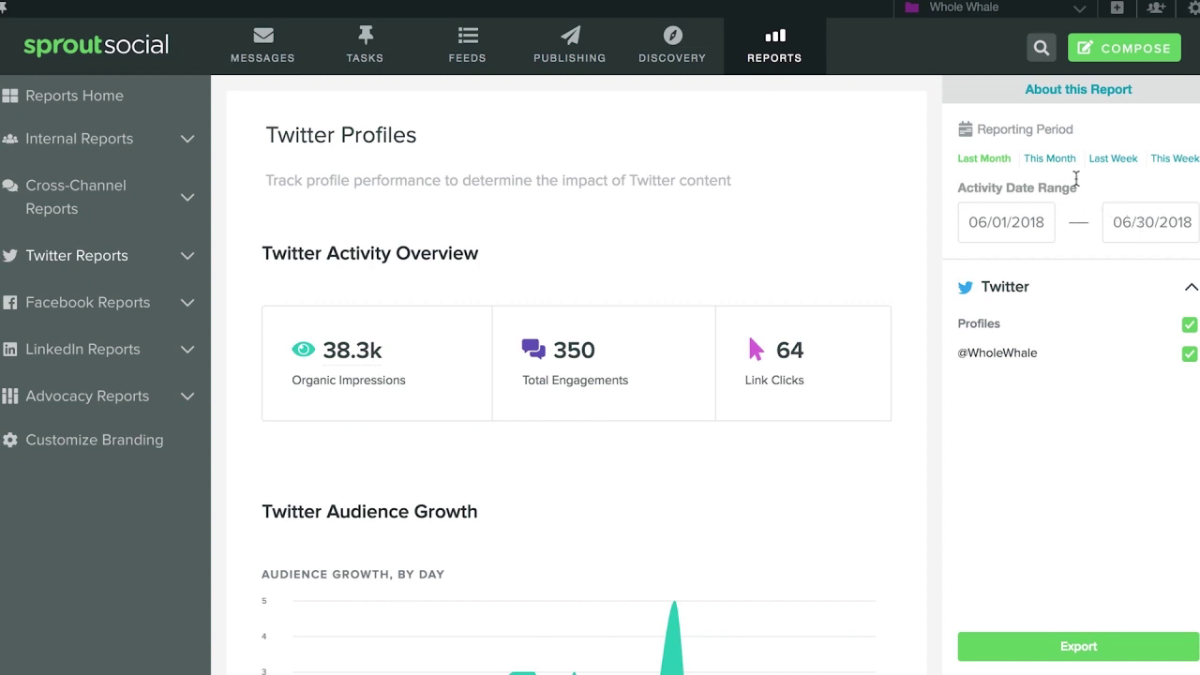
left_click(1050, 160)
left_click(1113, 158)
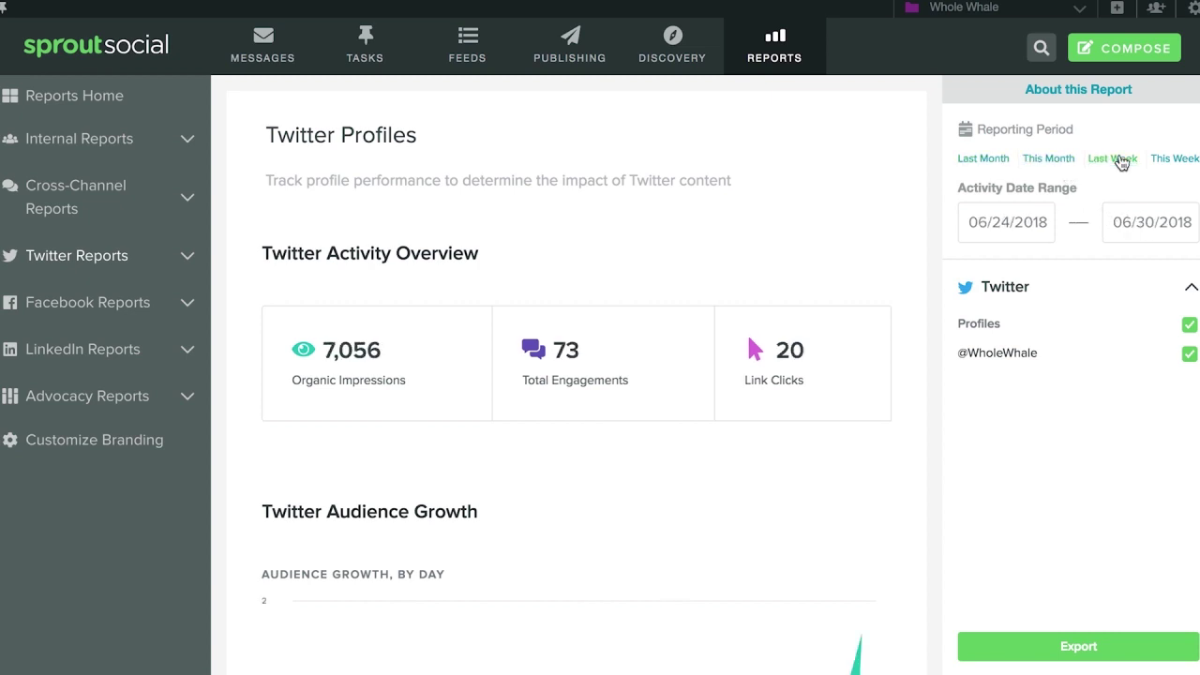
left_click(1174, 160)
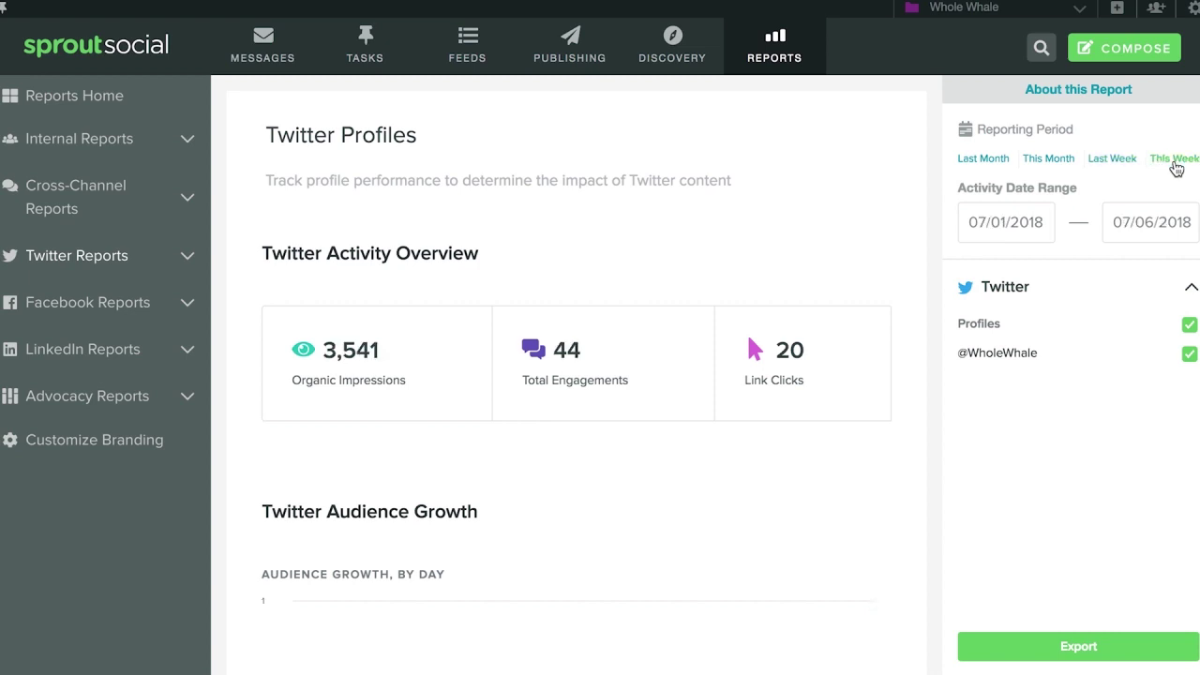
left_click(994, 160)
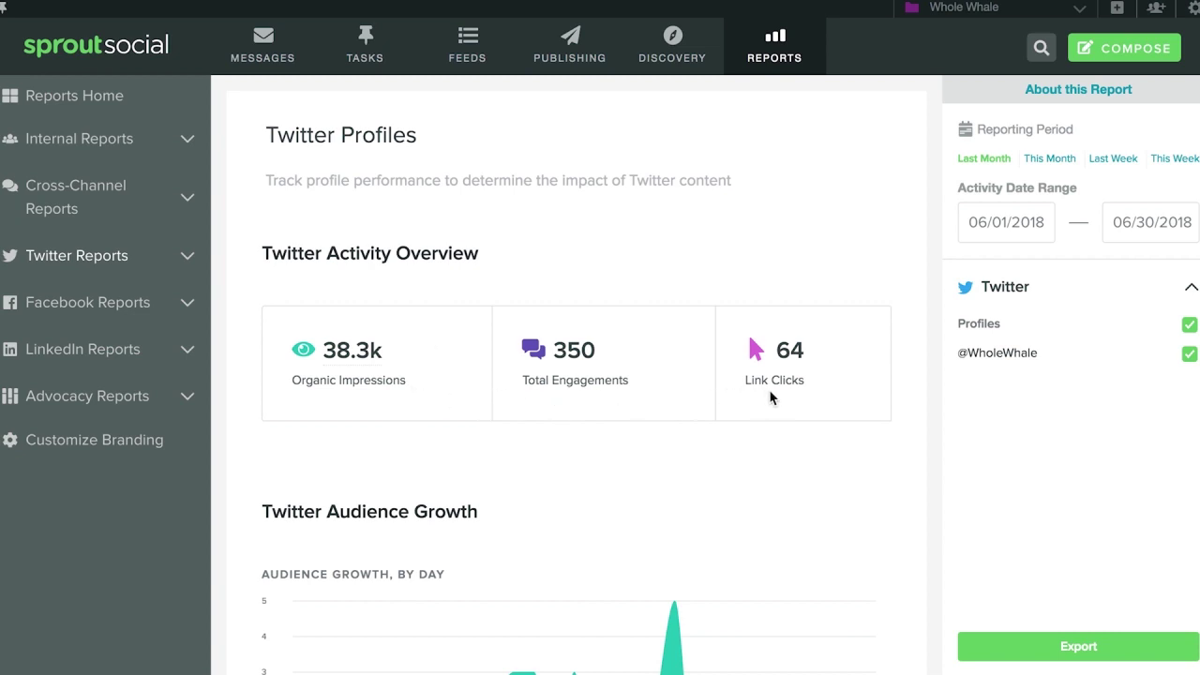
scroll(737, 498, "down", 5)
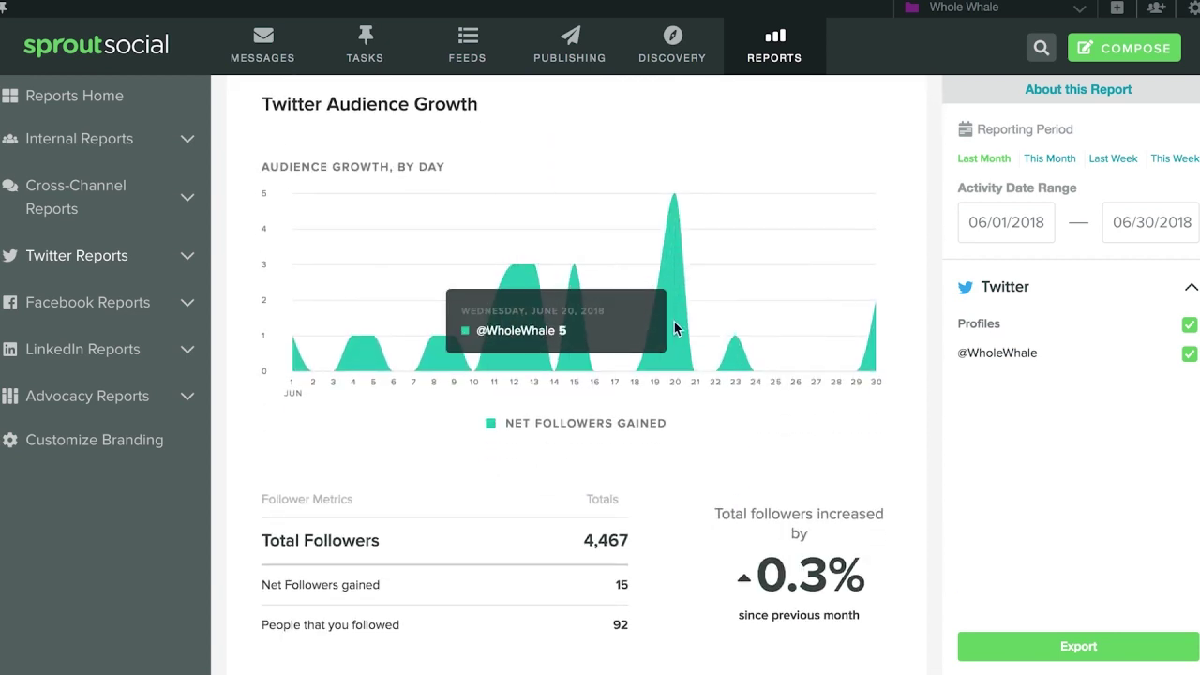
scroll(666, 442, "down", 4)
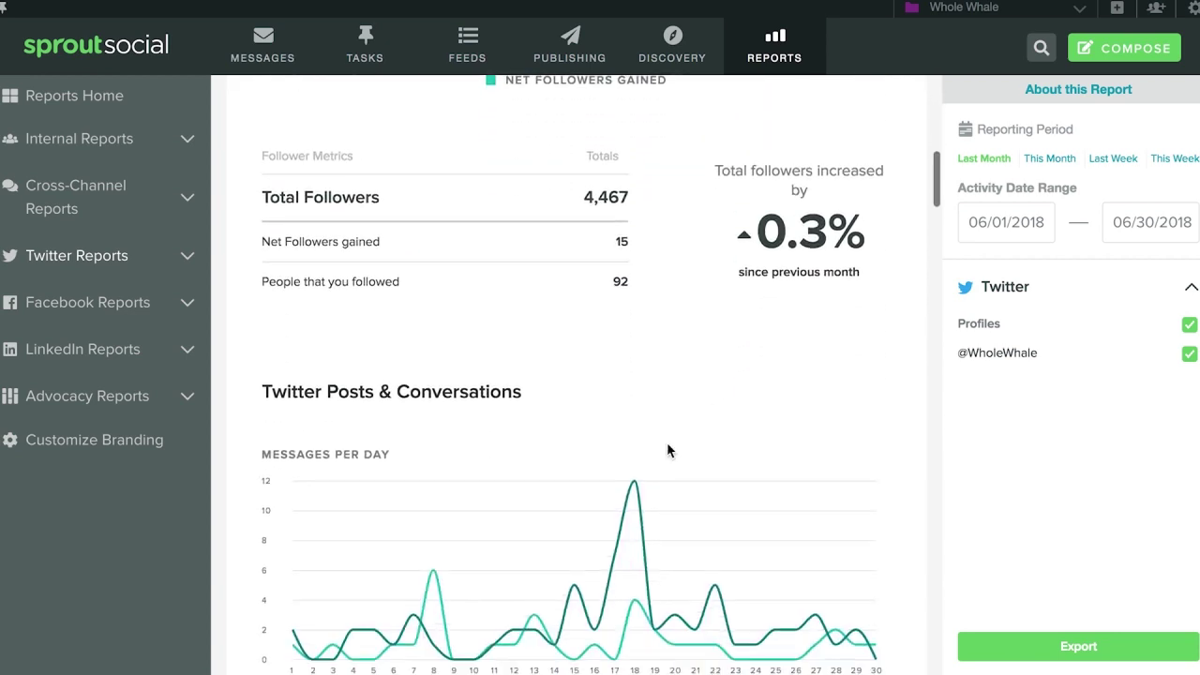
mouse_move(772, 232)
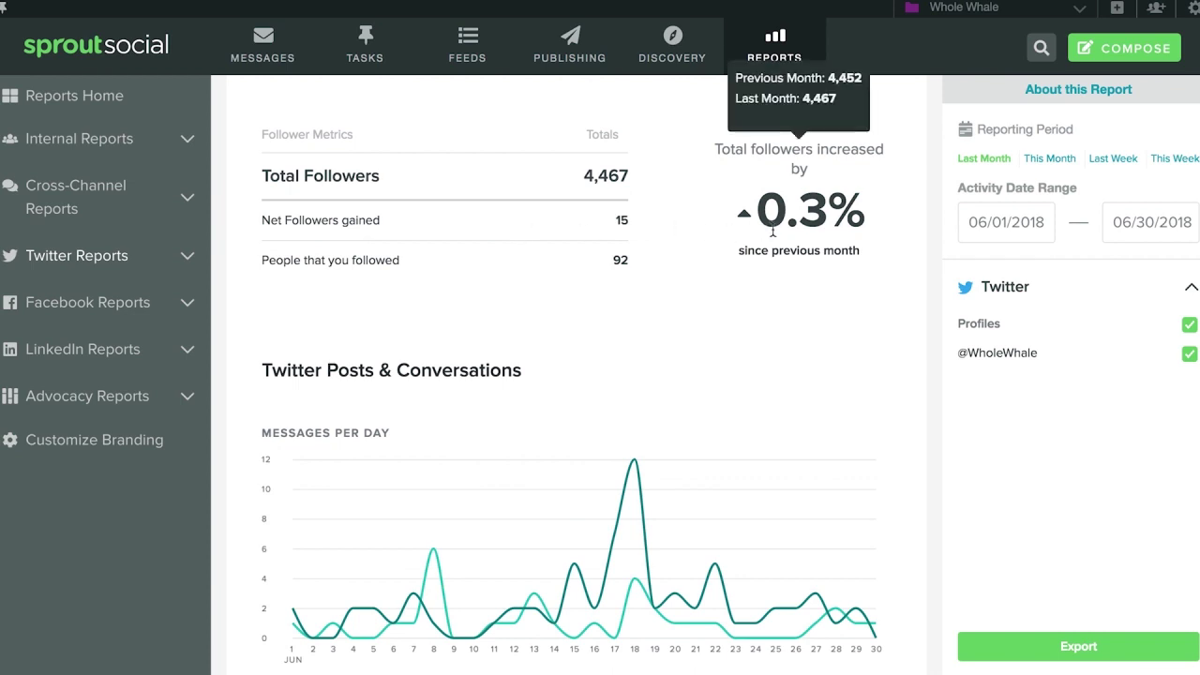
scroll(672, 325, "down", 3)
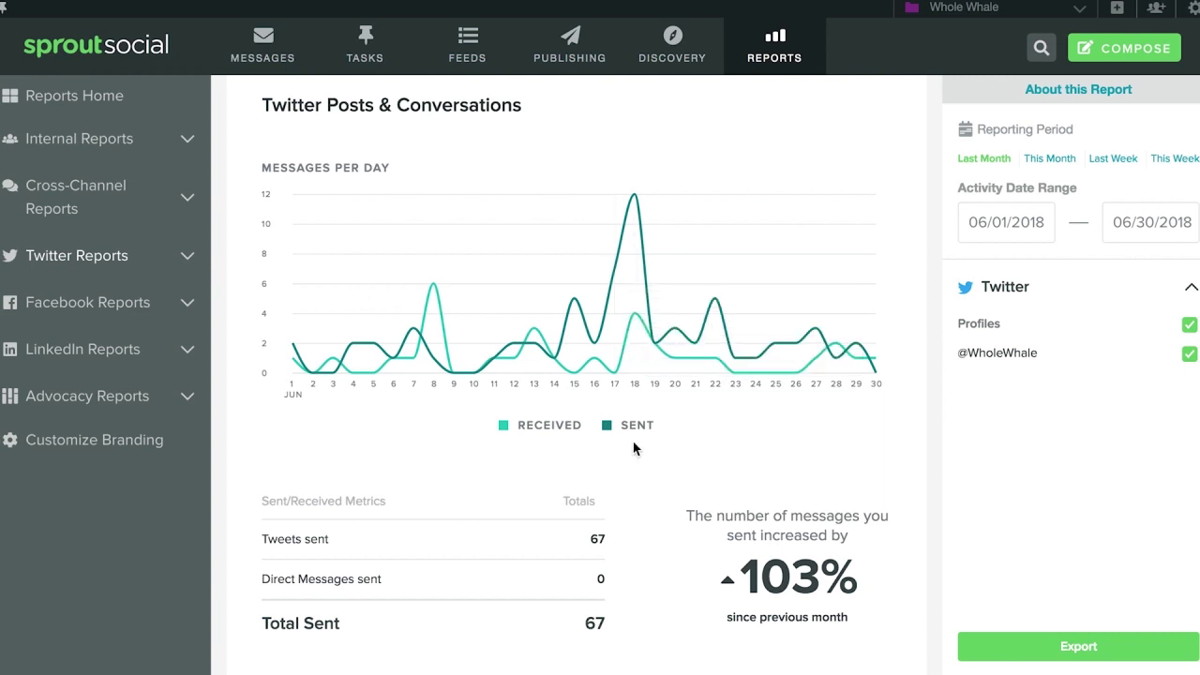
scroll(634, 450, "down", 4)
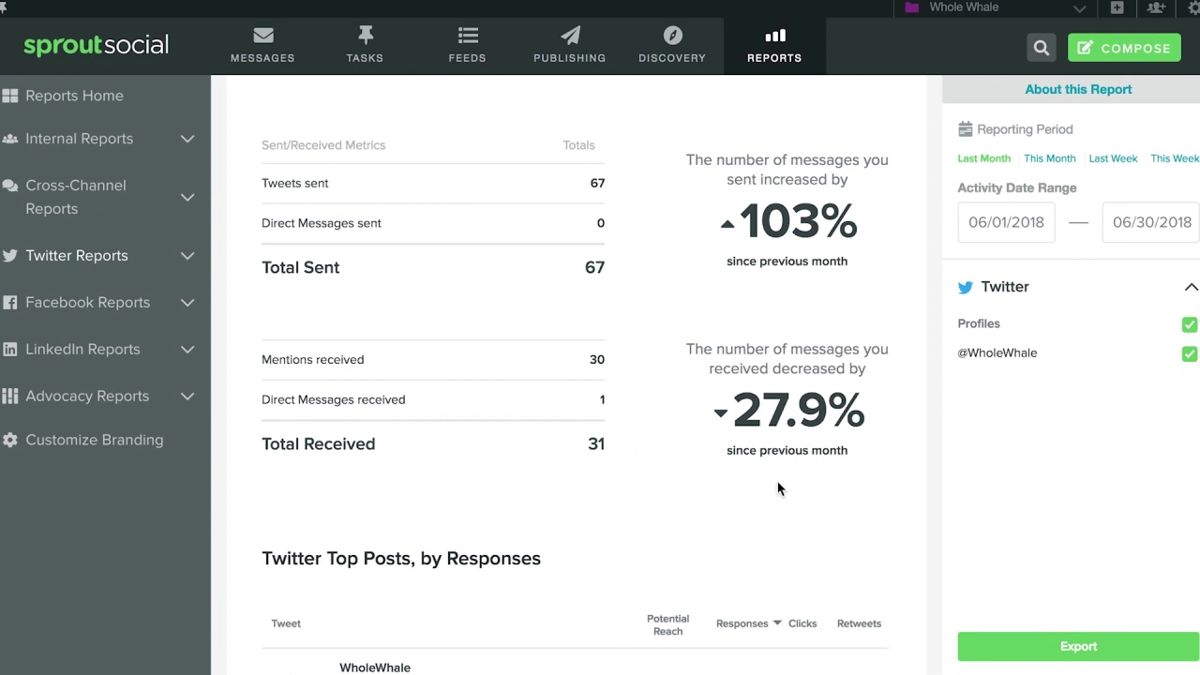
scroll(779, 487, "down", 4)
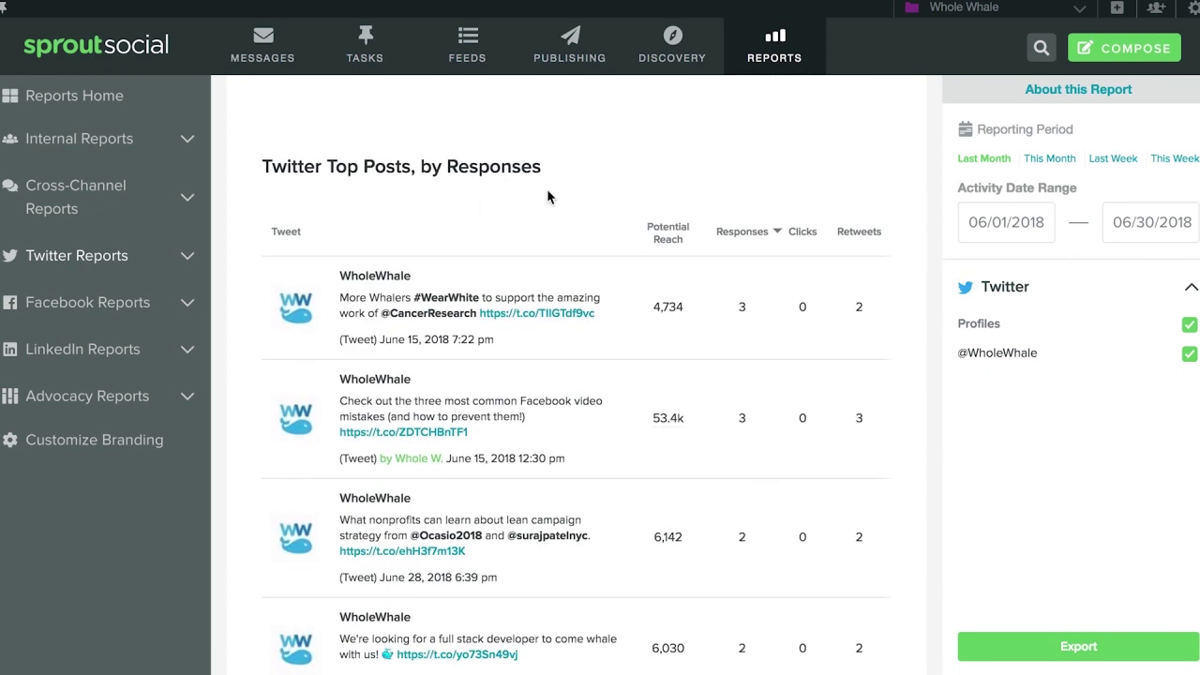
scroll(549, 196, "down", 1)
scroll(548, 196, "down", 4)
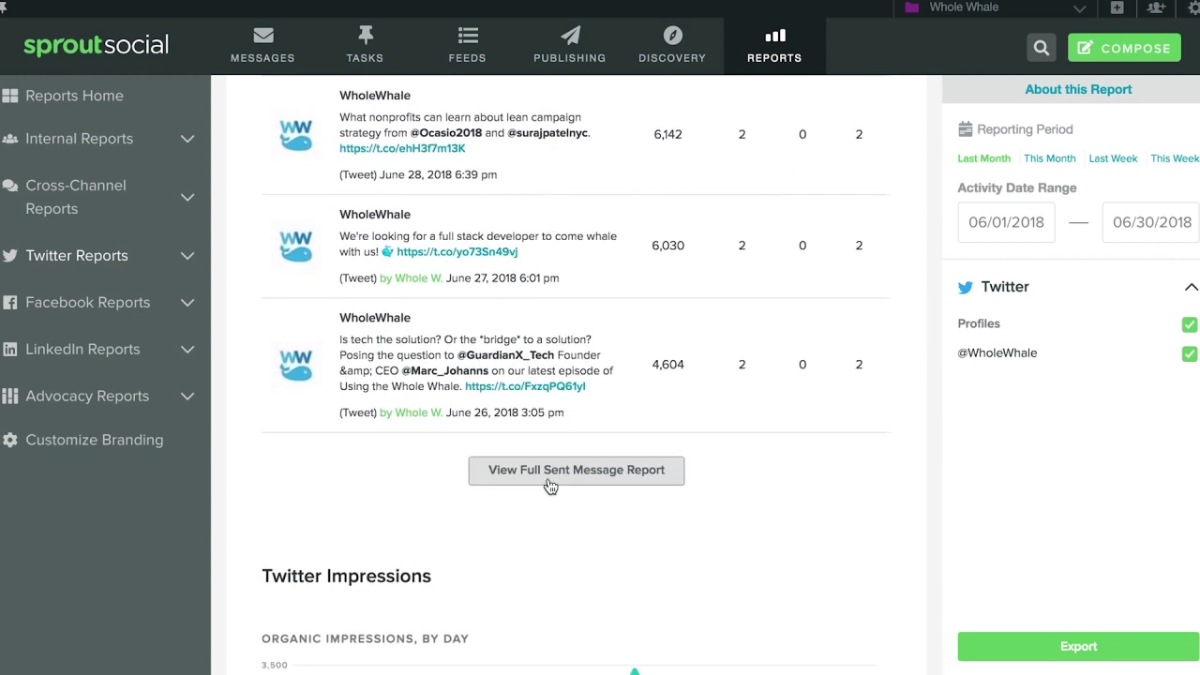
scroll(550, 485, "down", 5)
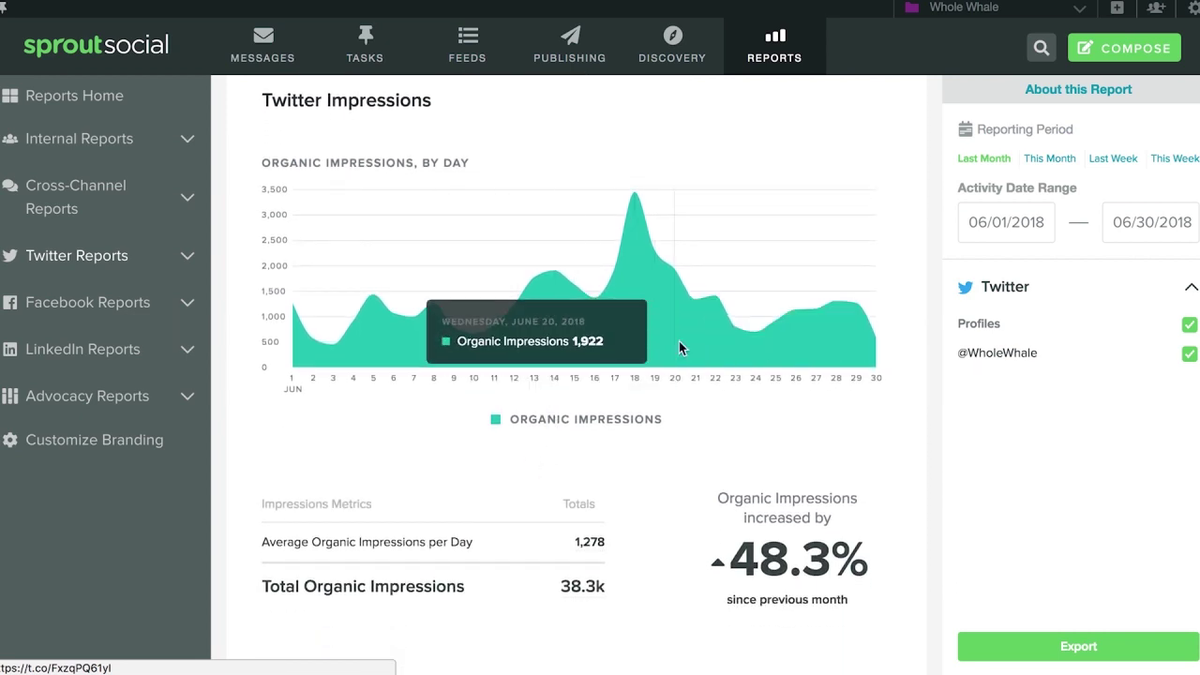
scroll(854, 351, "down", 5)
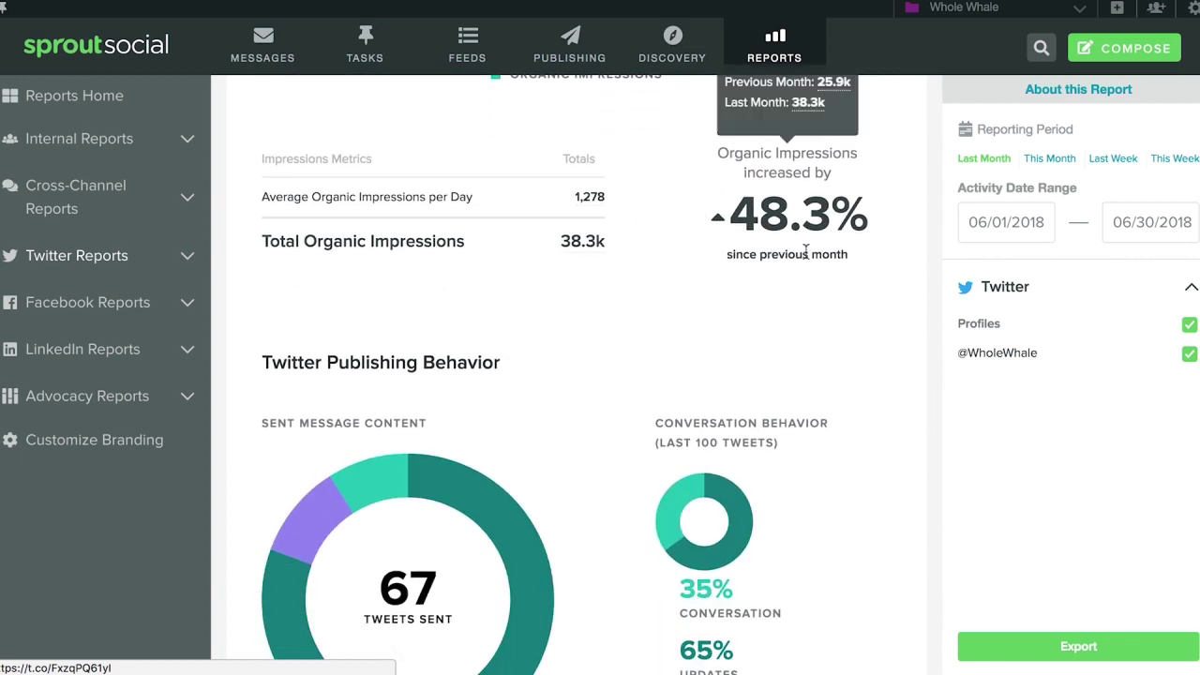
scroll(845, 457, "down", 4)
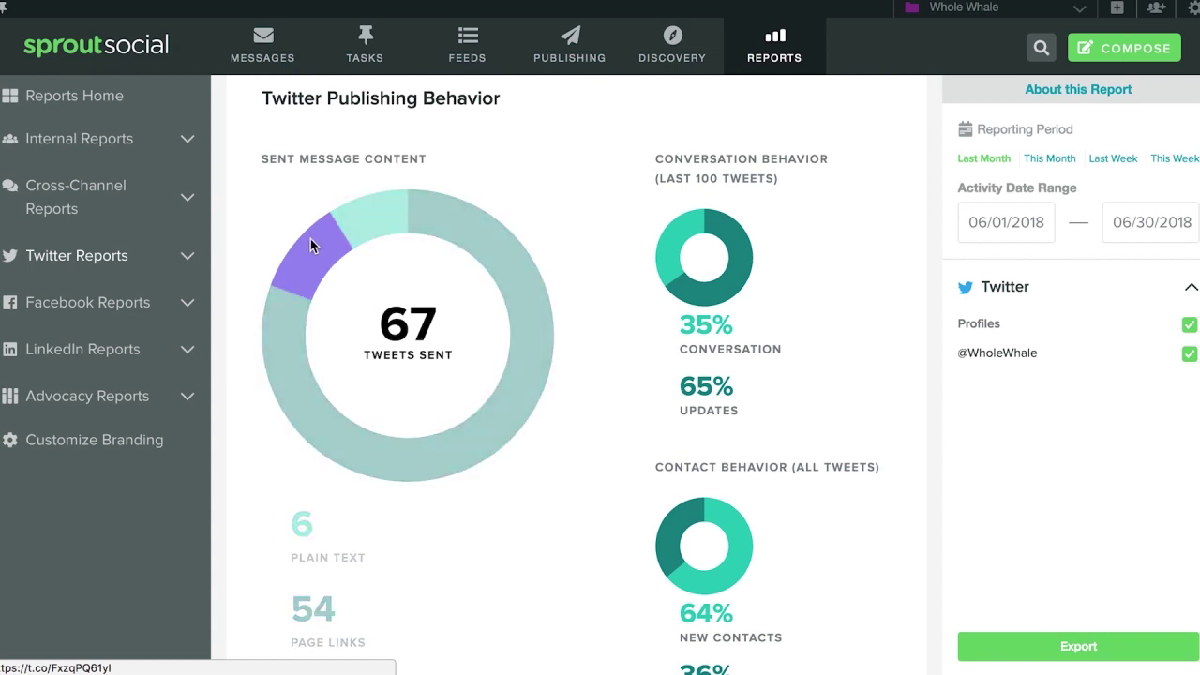
scroll(321, 220, "down", 1)
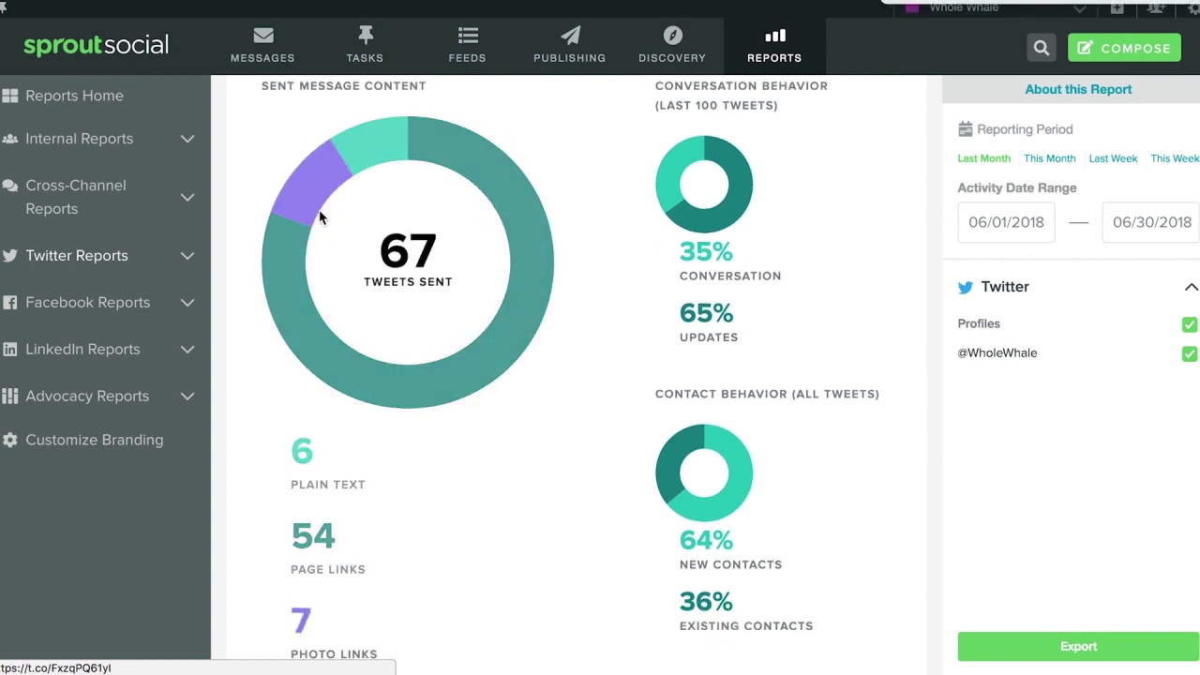
scroll(606, 324, "up", 1)
scroll(607, 450, "down", 3)
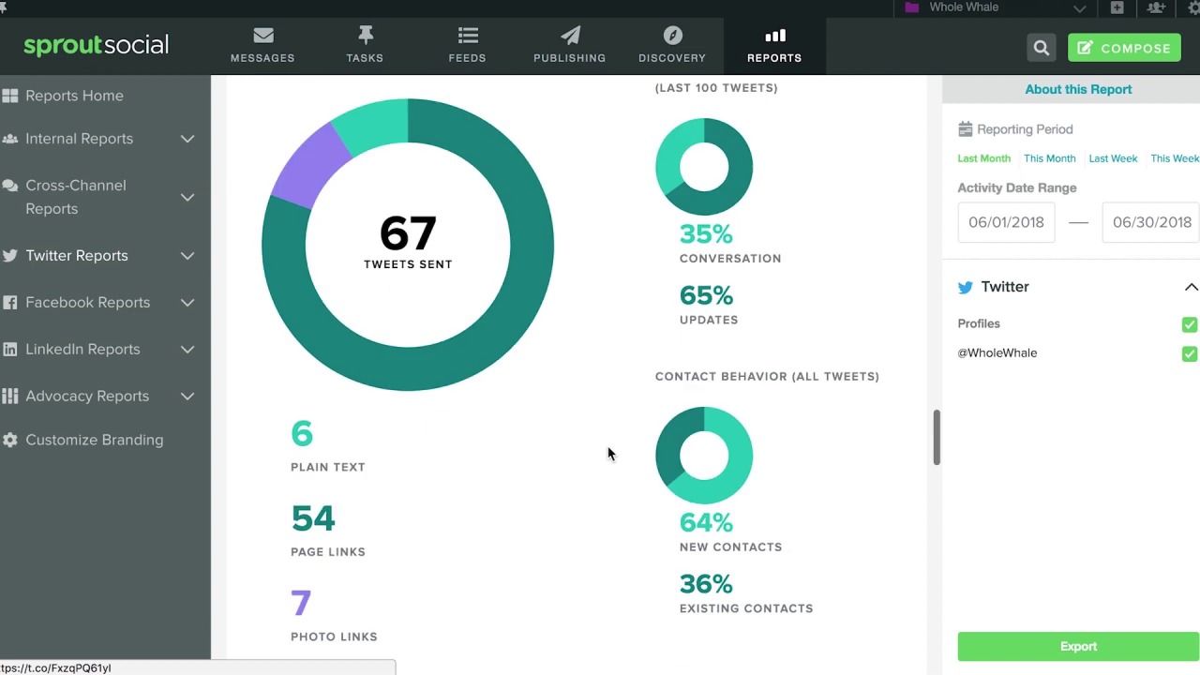
scroll(548, 536, "down", 8)
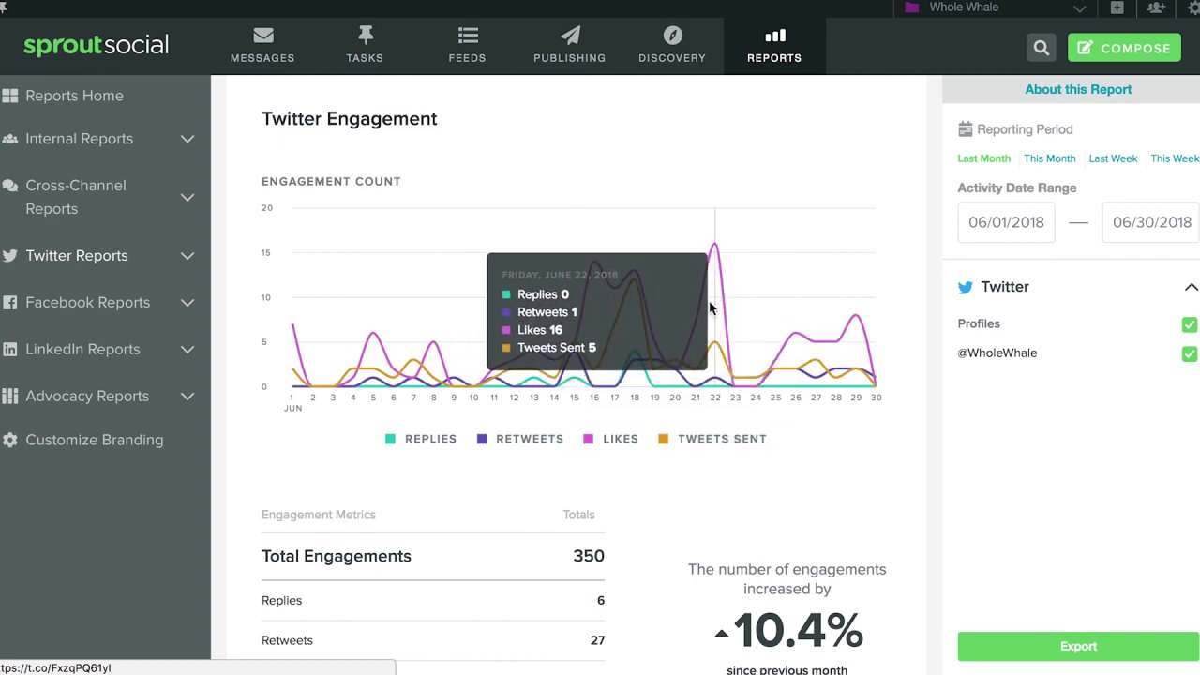
scroll(672, 444, "down", 3)
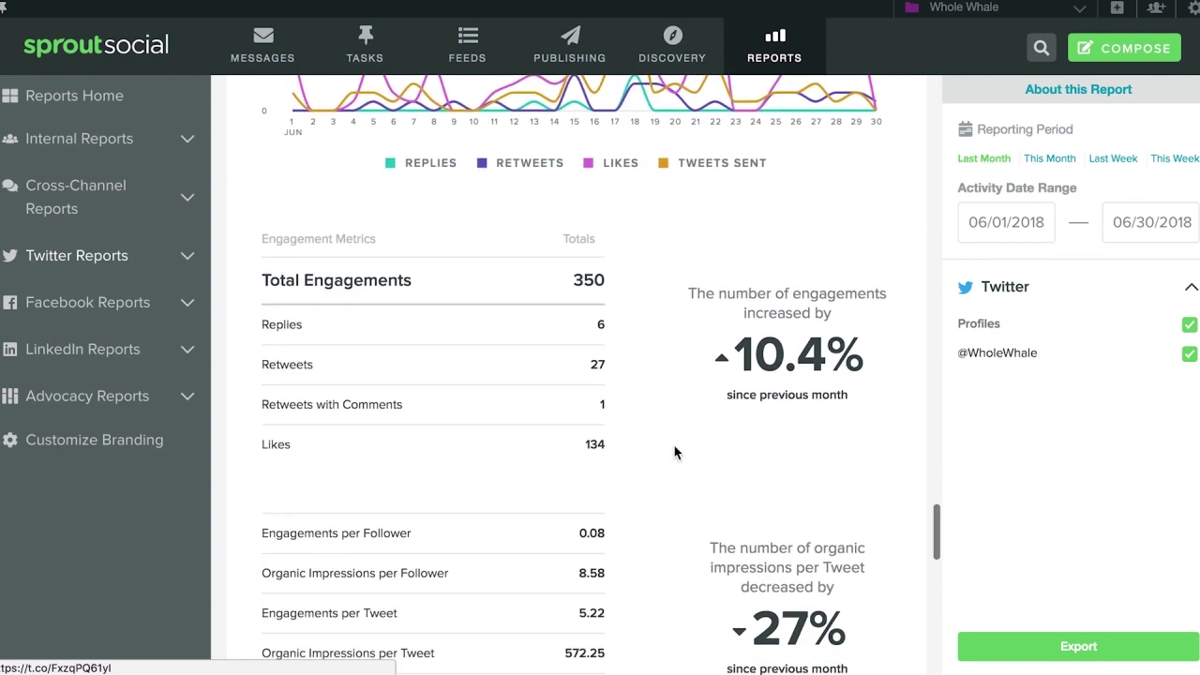
scroll(674, 446, "down", 2)
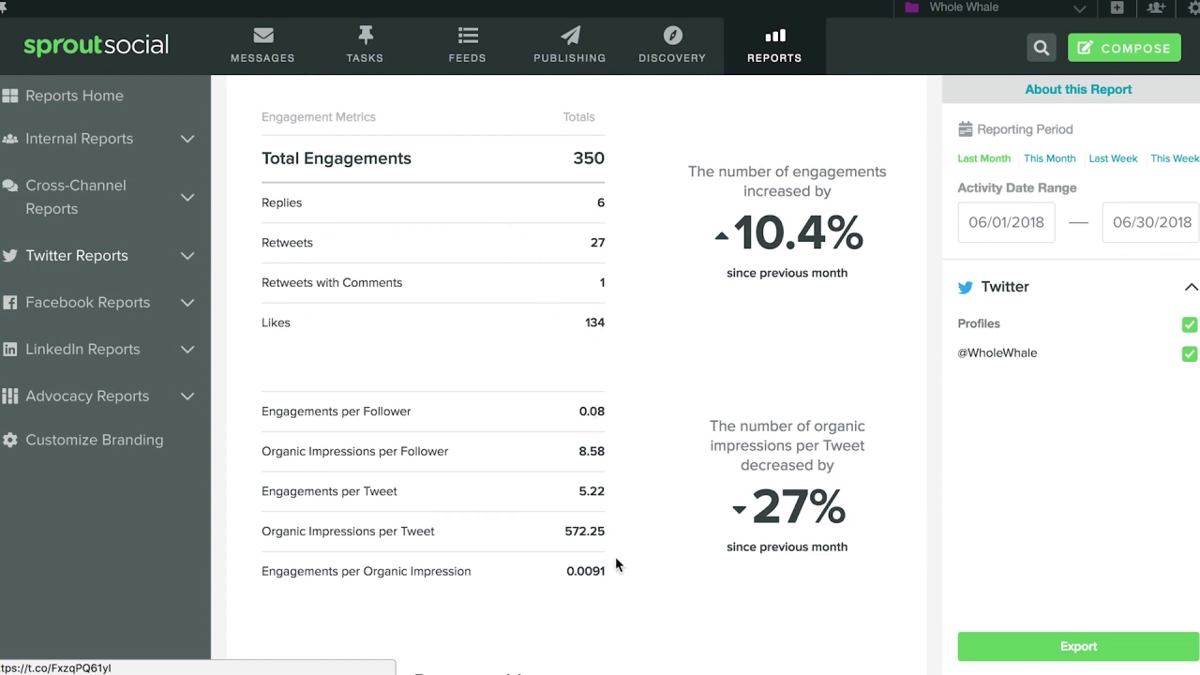
scroll(900, 525, "down", 6)
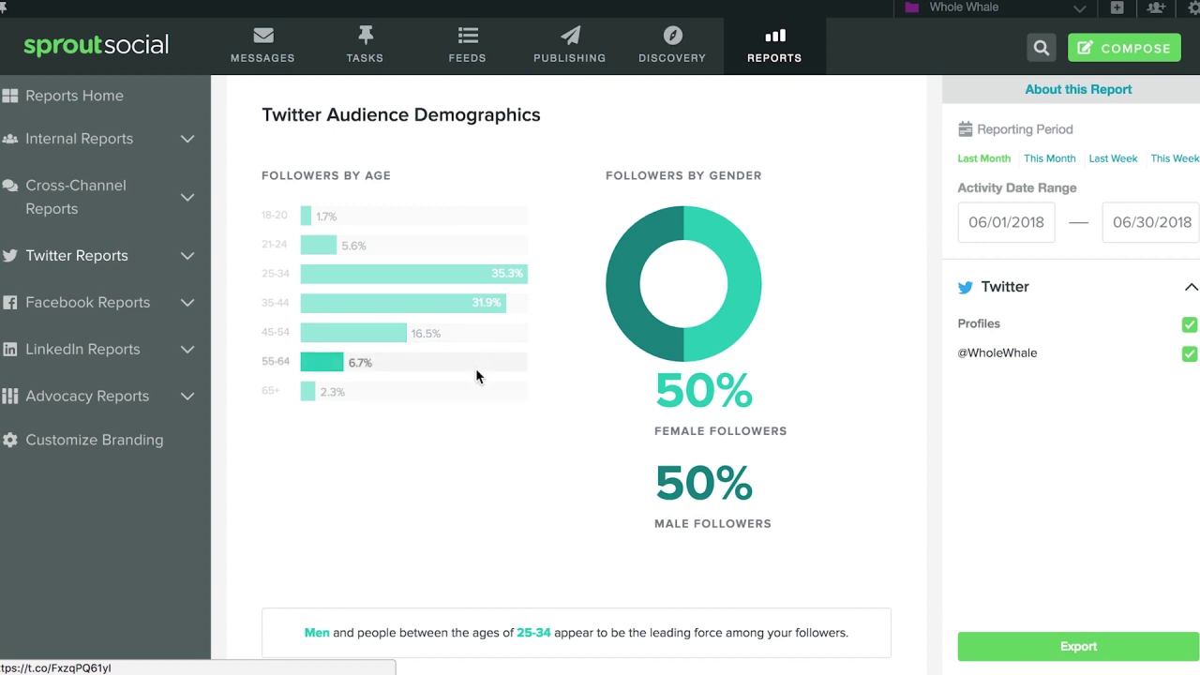
scroll(457, 535, "down", 5)
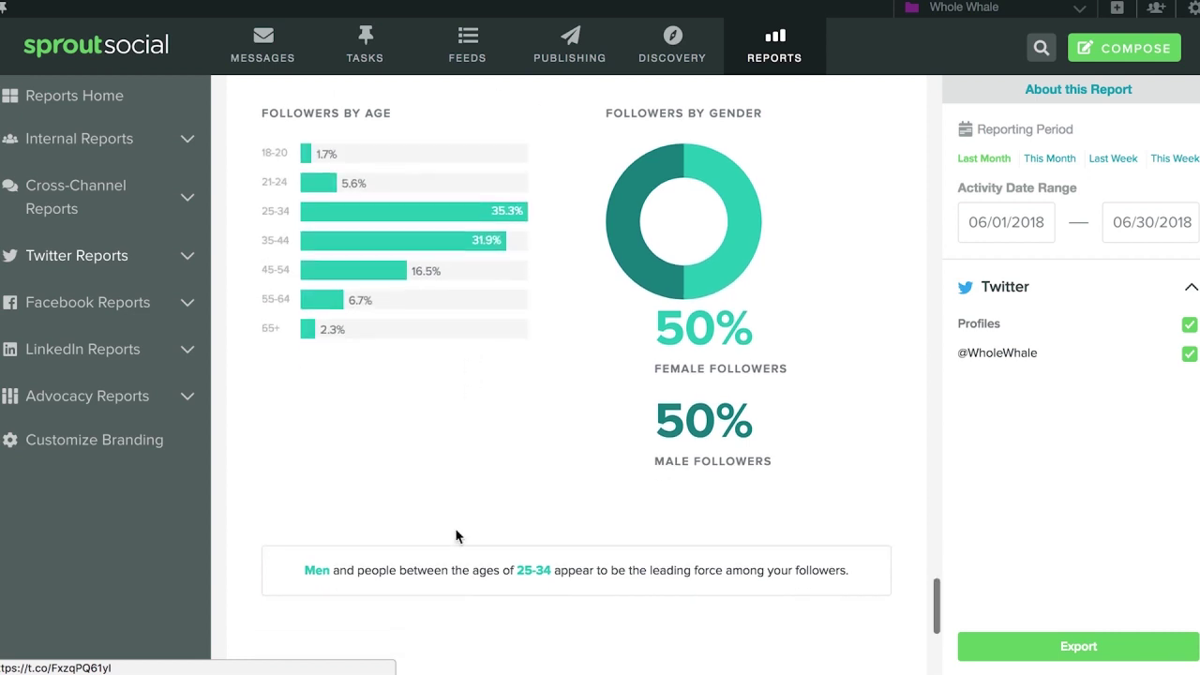
scroll(456, 534, "down", 5)
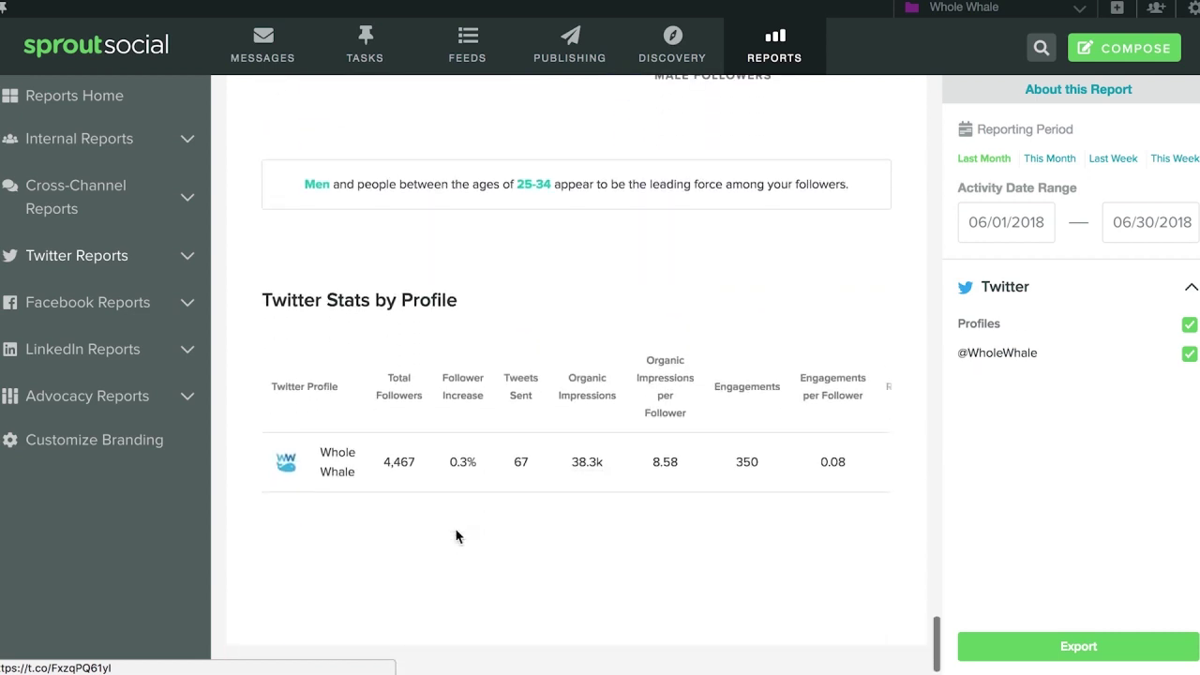
scroll(457, 535, "up", 15)
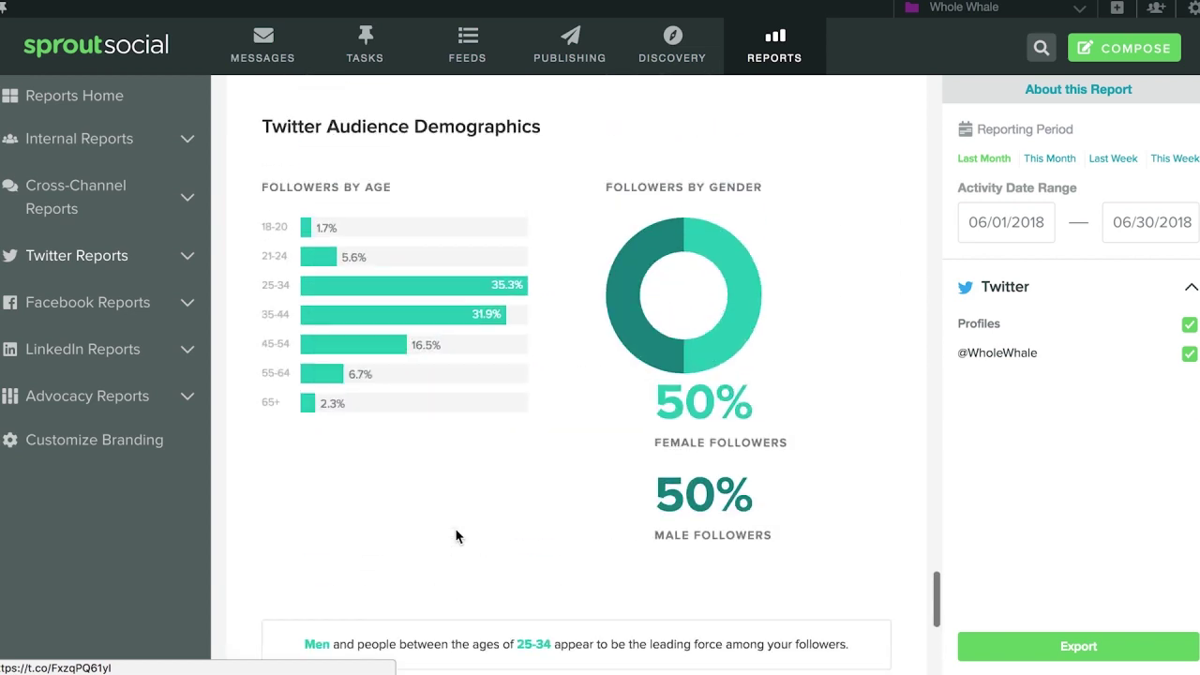
scroll(457, 535, "up", 20)
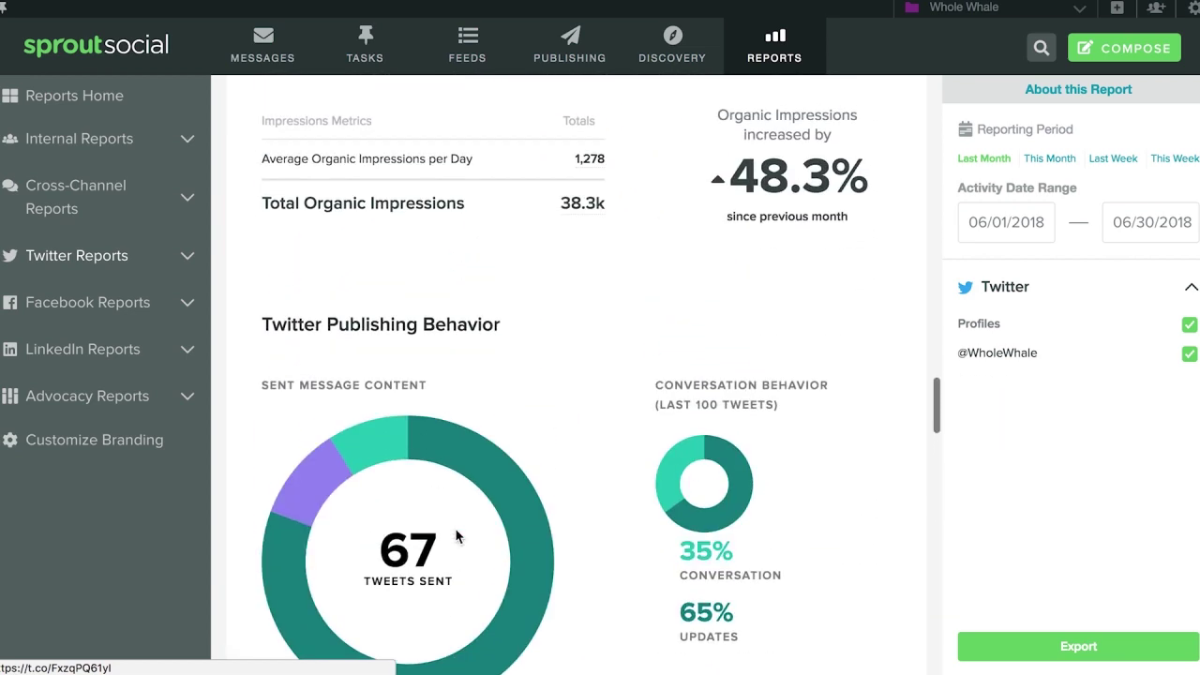
- Open the full Sent Messages report for June 2018 and scroll through the sent tweets
left_click(552, 562)
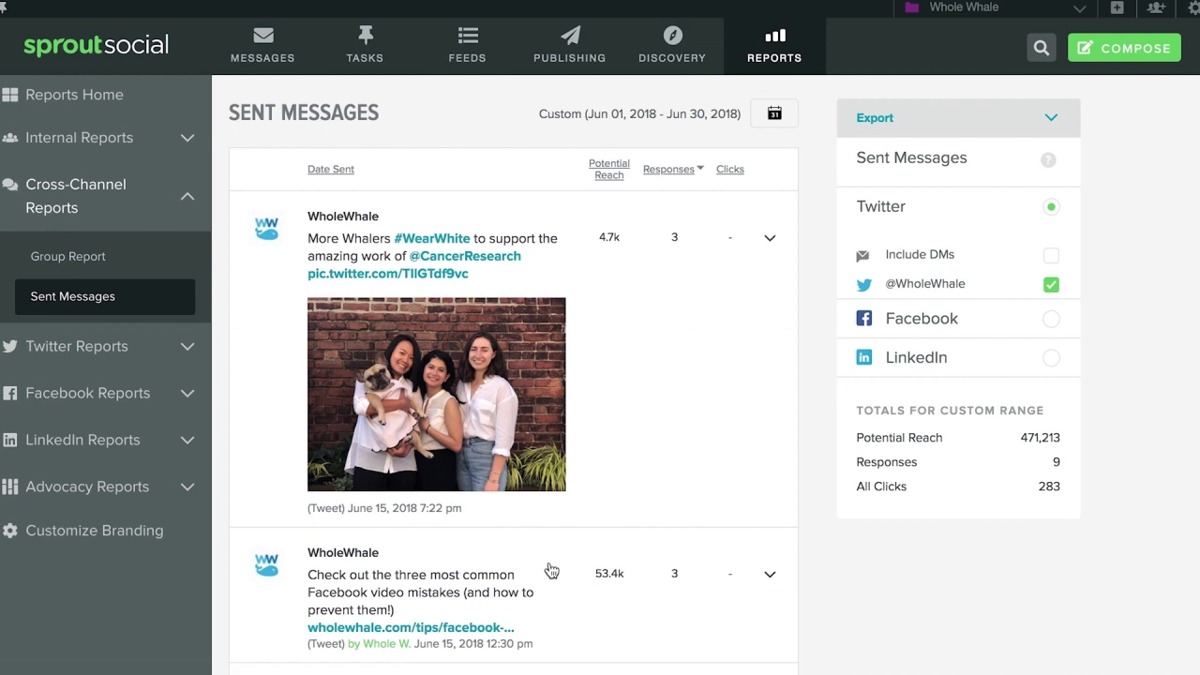
scroll(618, 478, "down", 5)
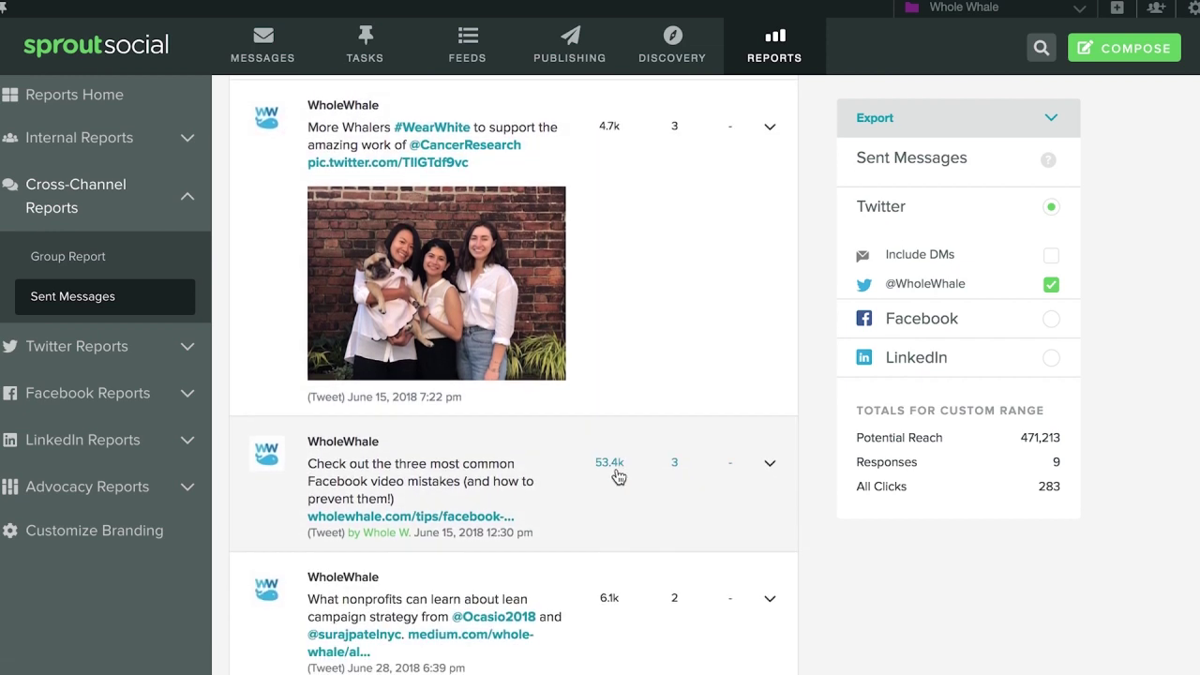
scroll(618, 478, "down", 14)
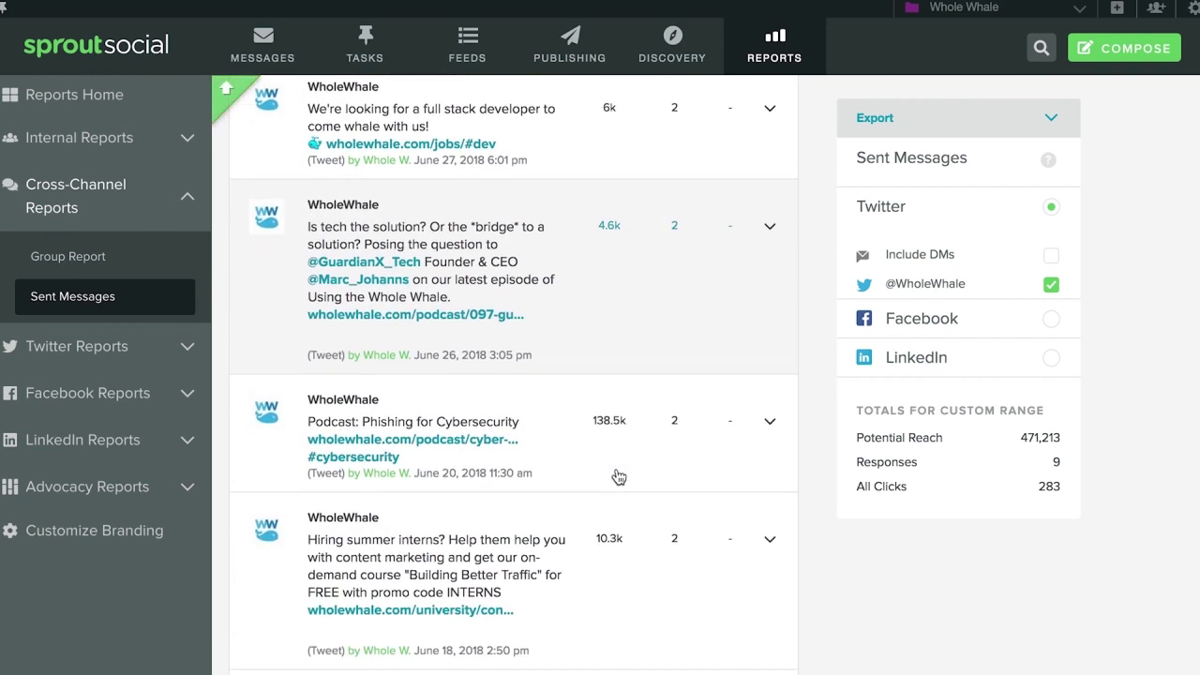
scroll(619, 478, "down", 11)
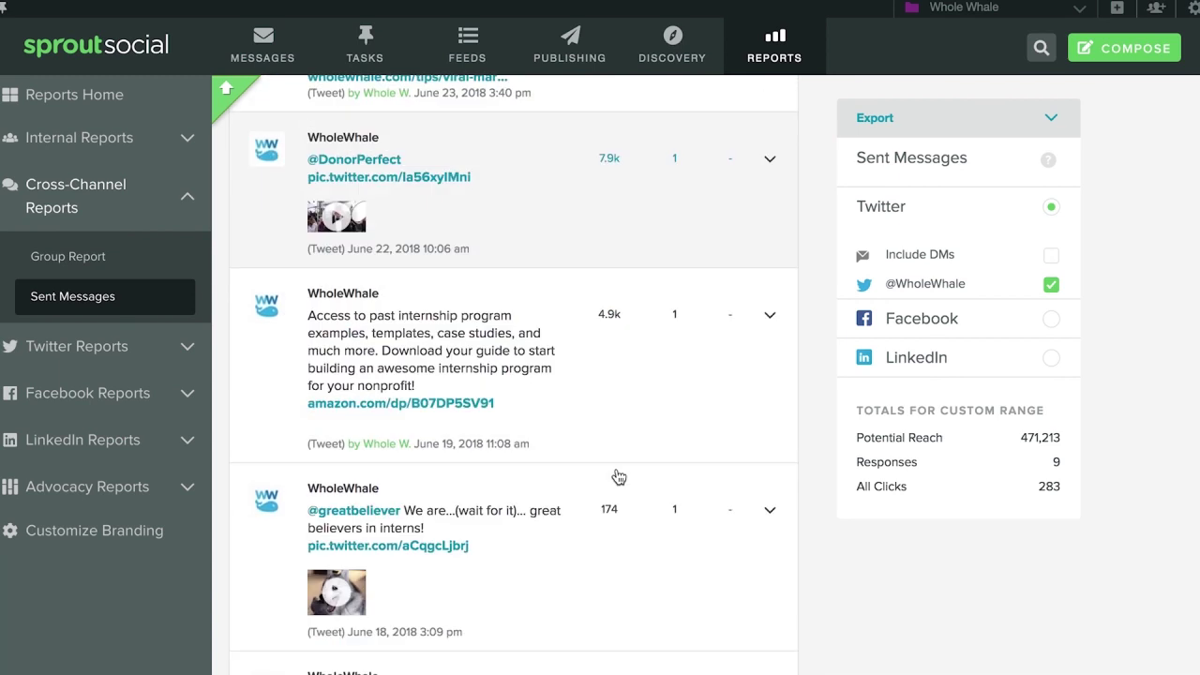
scroll(618, 478, "up", 15)
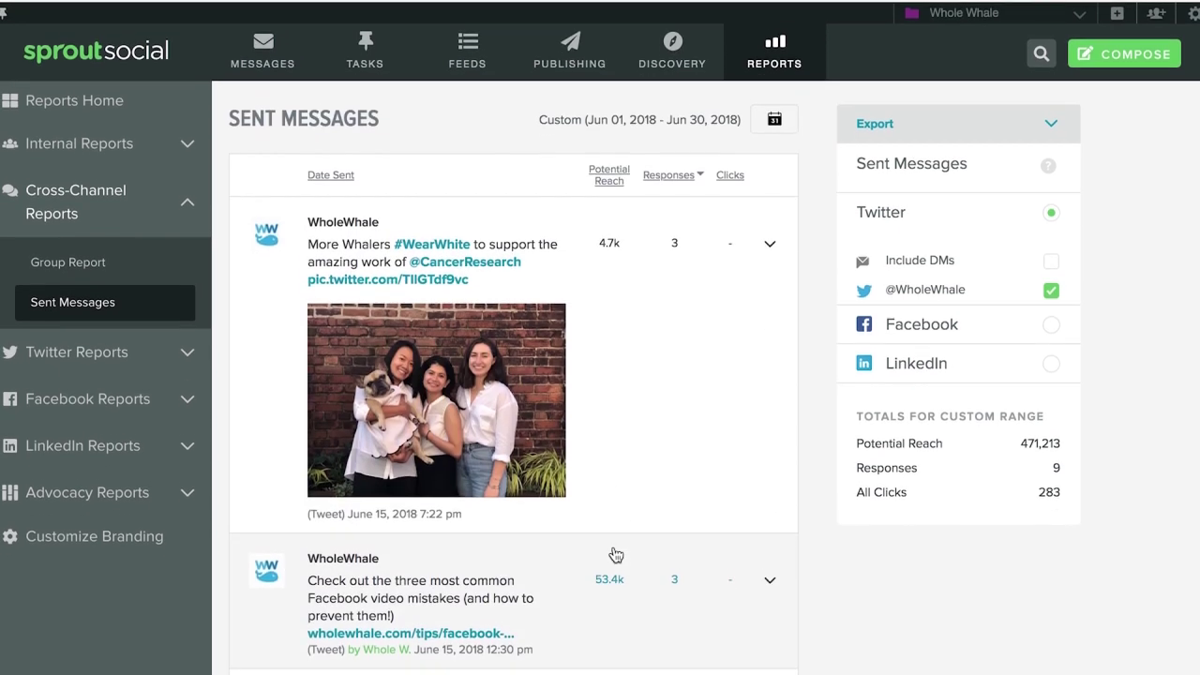